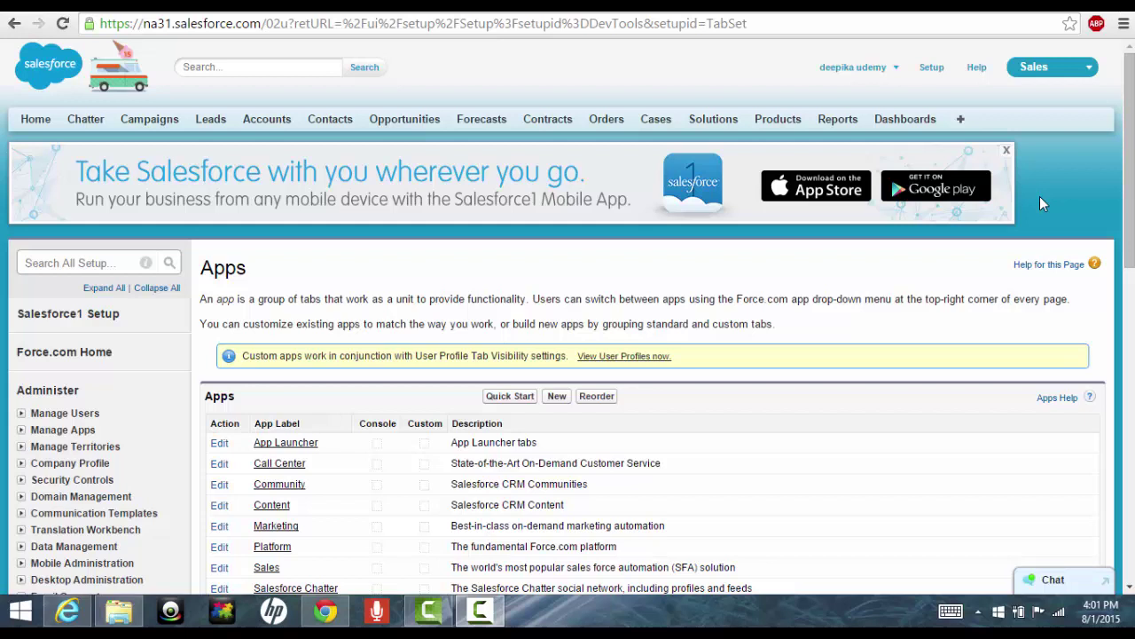
Open the Apps page in Setup and start creating a new app of the Custom app type
{"action": "left_click", "coordinate": [930, 69]}
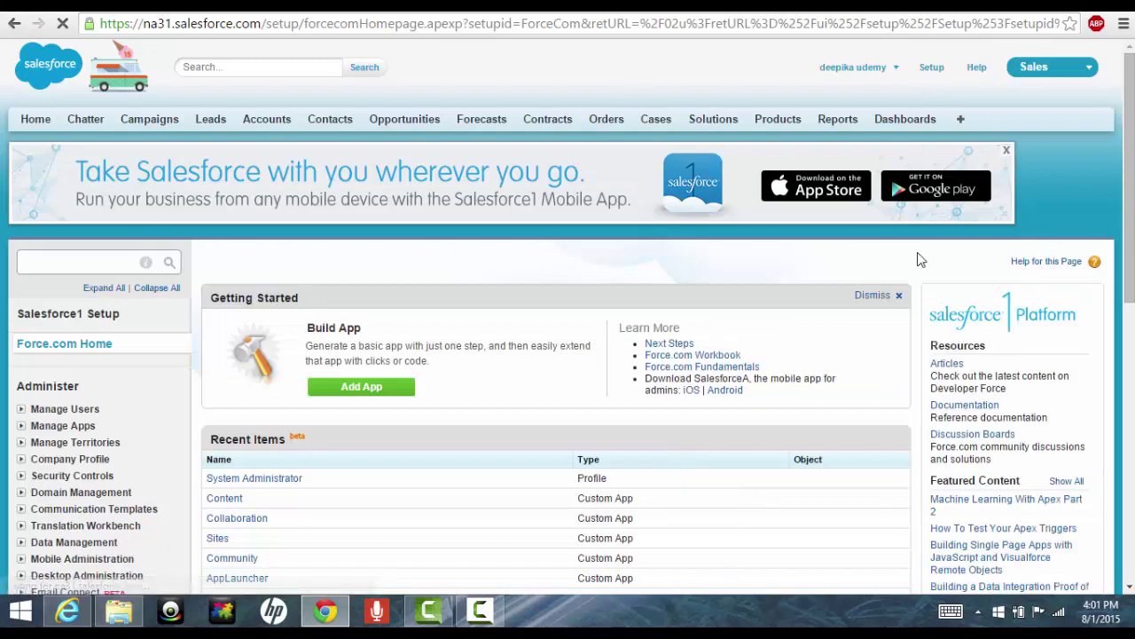
{"action": "left_click_drag", "start_coordinate": [1128, 258], "coordinate": [1127, 390]}
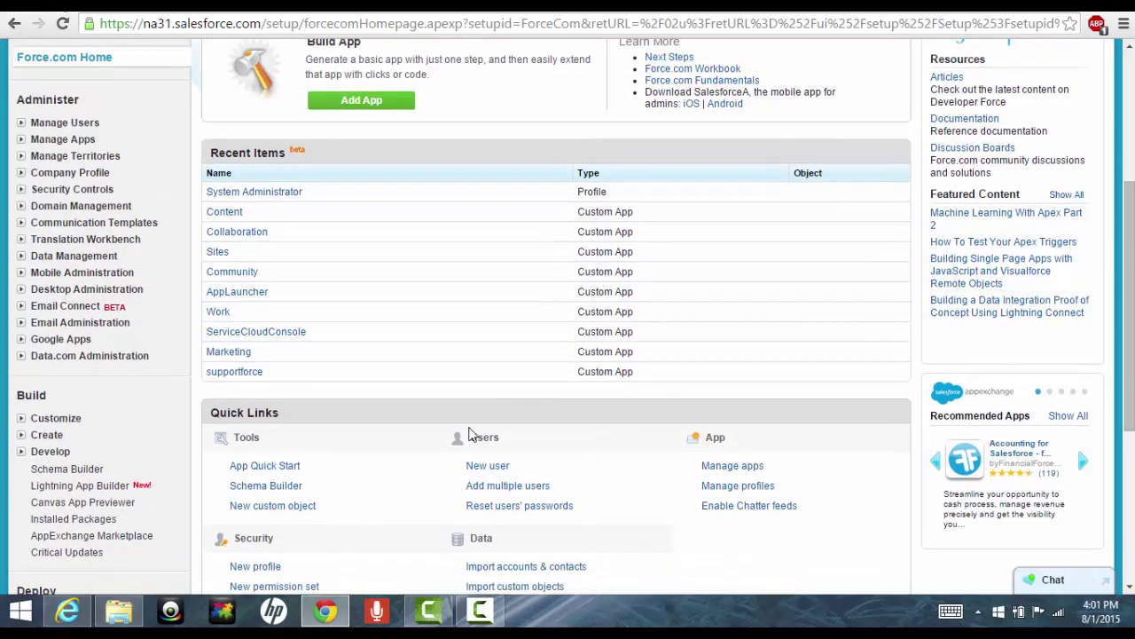
{"action": "left_click", "coordinate": [21, 435]}
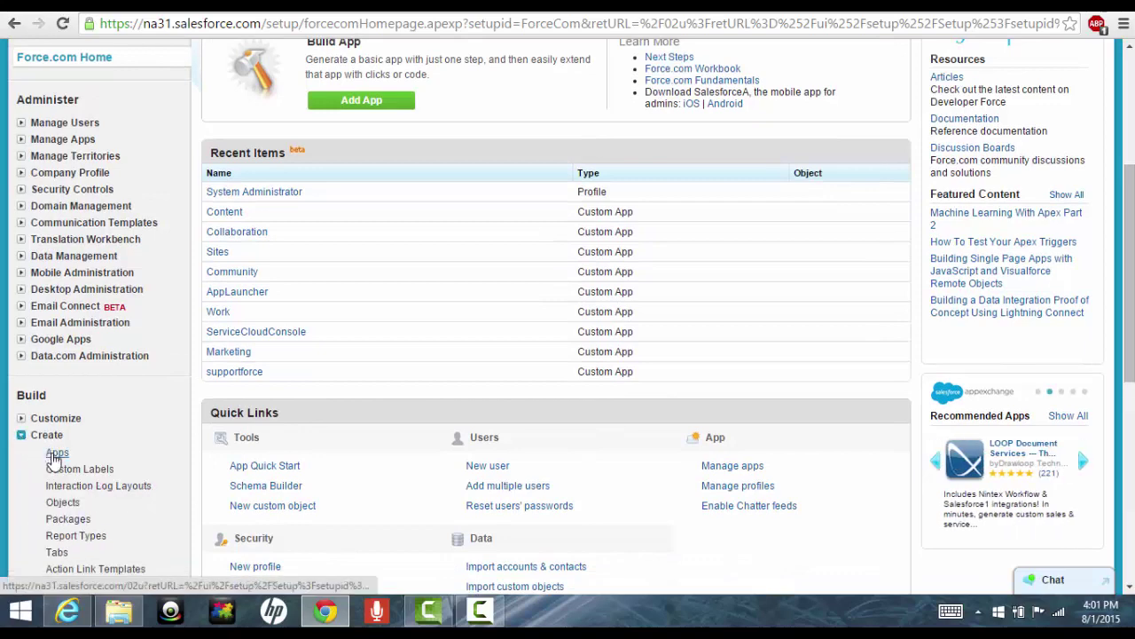
{"action": "left_click", "coordinate": [56, 453]}
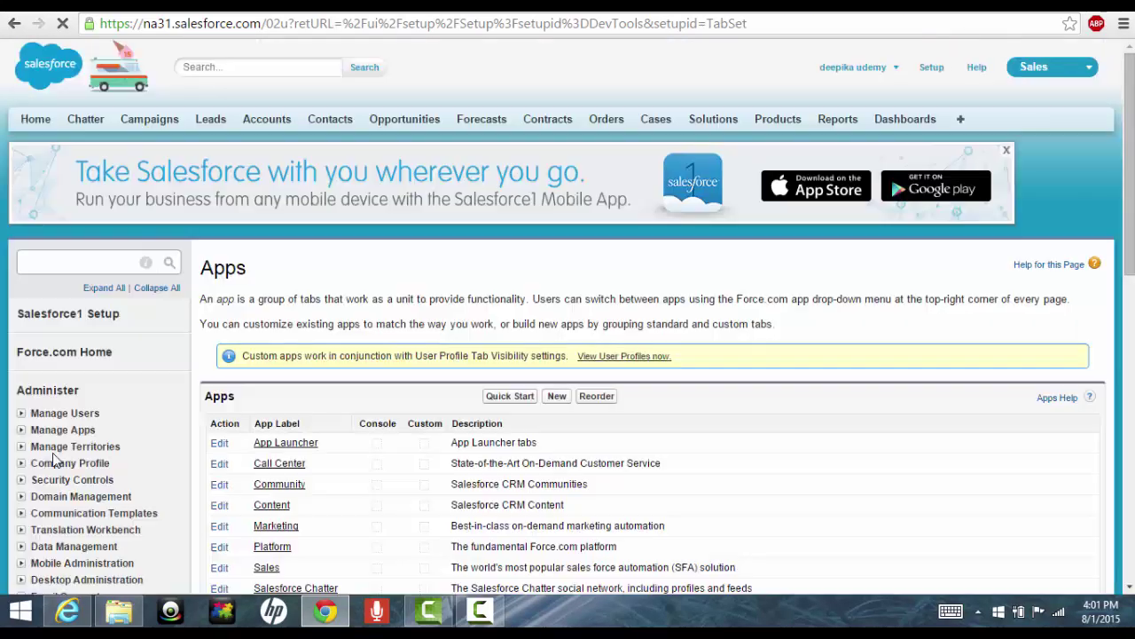
{"action": "left_click", "coordinate": [558, 397]}
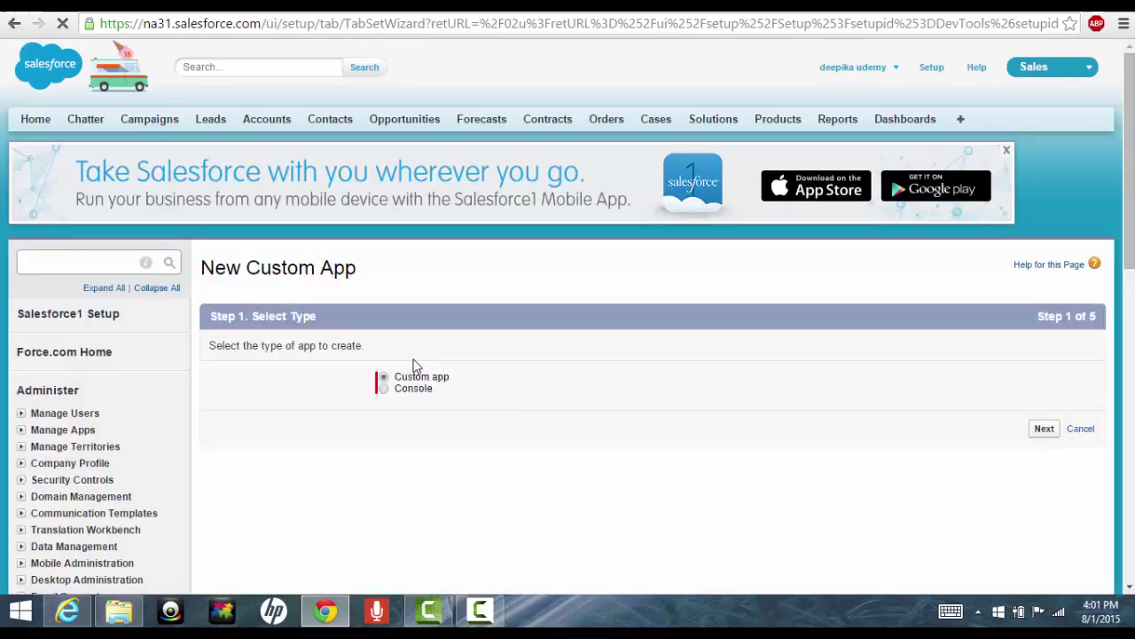
{"action": "left_click", "coordinate": [1052, 429]}
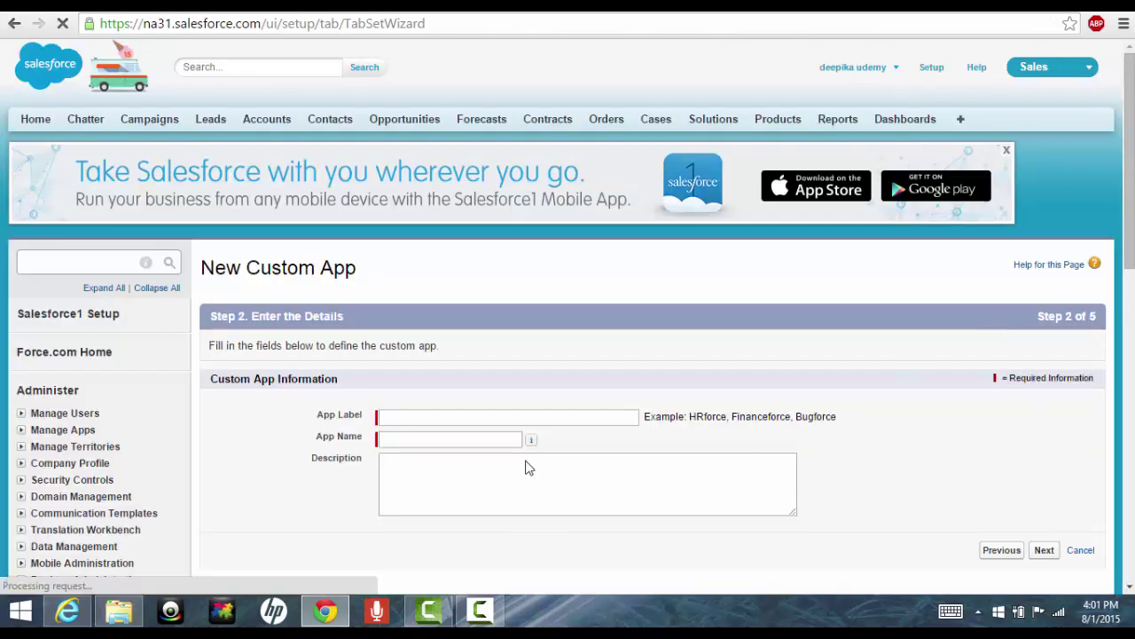
Enter Recruiting as the app label and name, and keep the default logo
{"action": "left_click", "coordinate": [514, 416]}
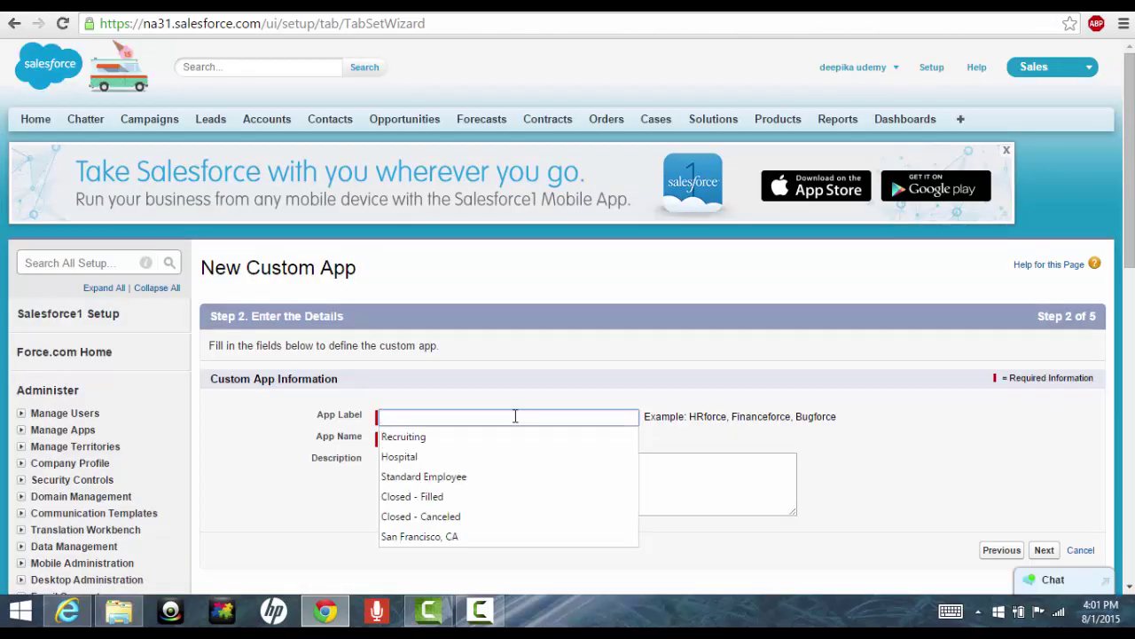
{"action": "type", "text": "Rec"}
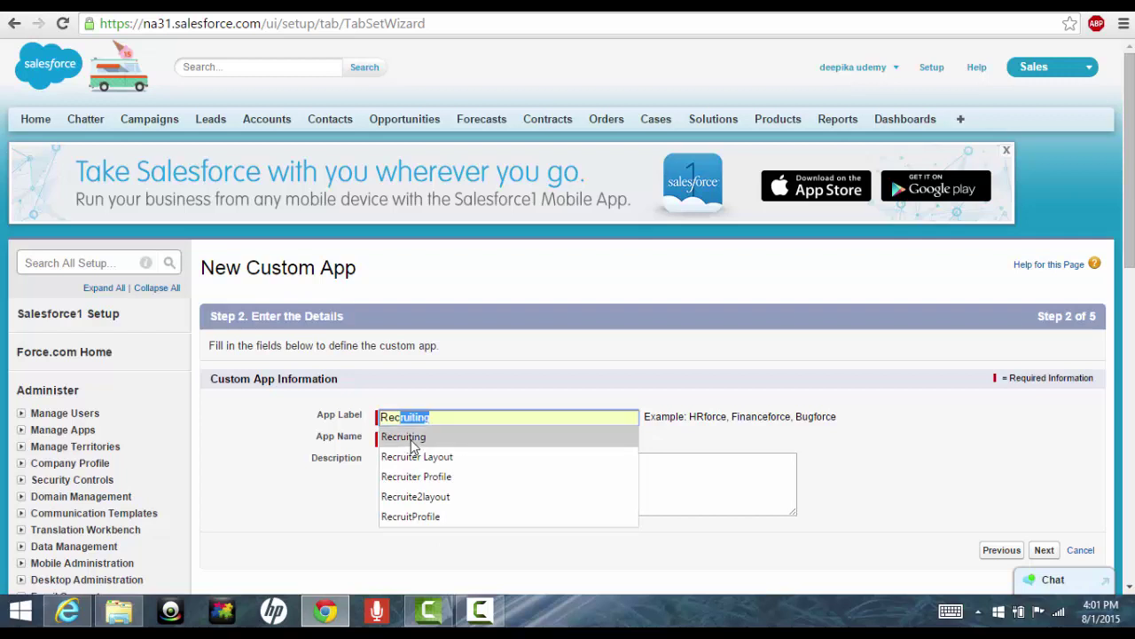
{"action": "left_click", "coordinate": [411, 437]}
{"action": "left_click", "coordinate": [411, 440]}
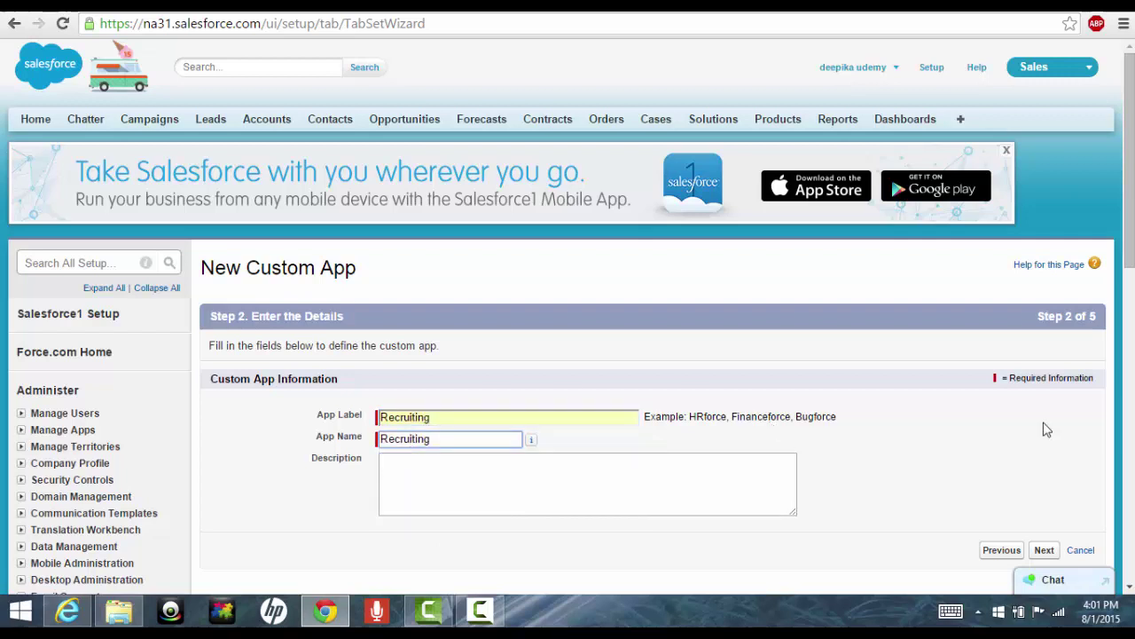
{"action": "left_click", "coordinate": [1044, 550]}
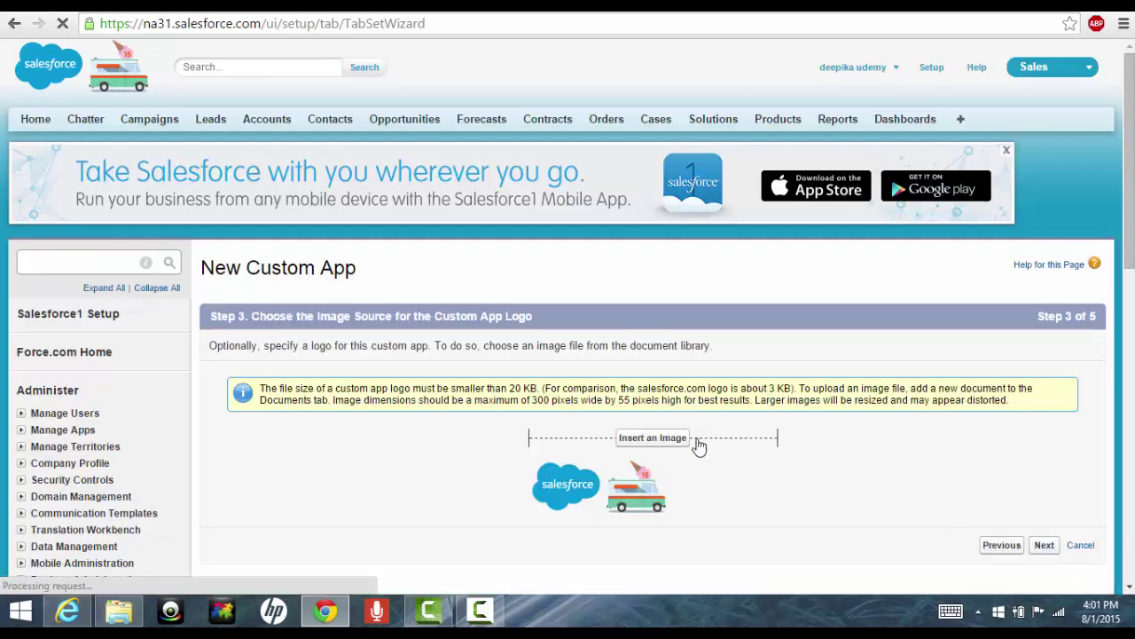
{"action": "left_click_drag", "start_coordinate": [1131, 257], "coordinate": [1132, 298]}
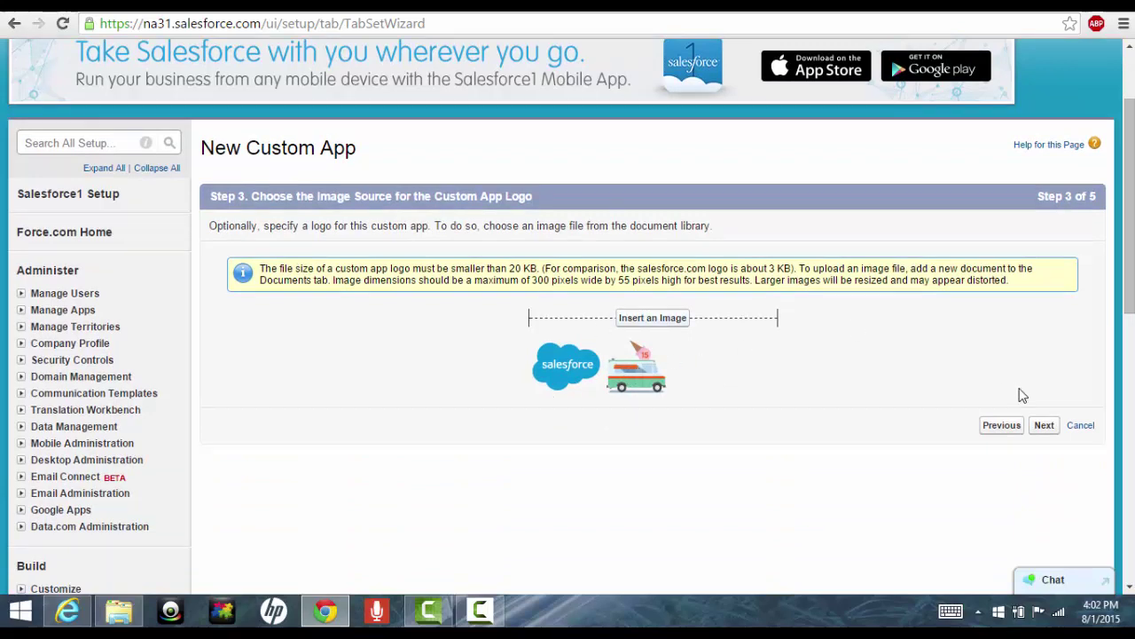
{"action": "left_click", "coordinate": [1044, 426]}
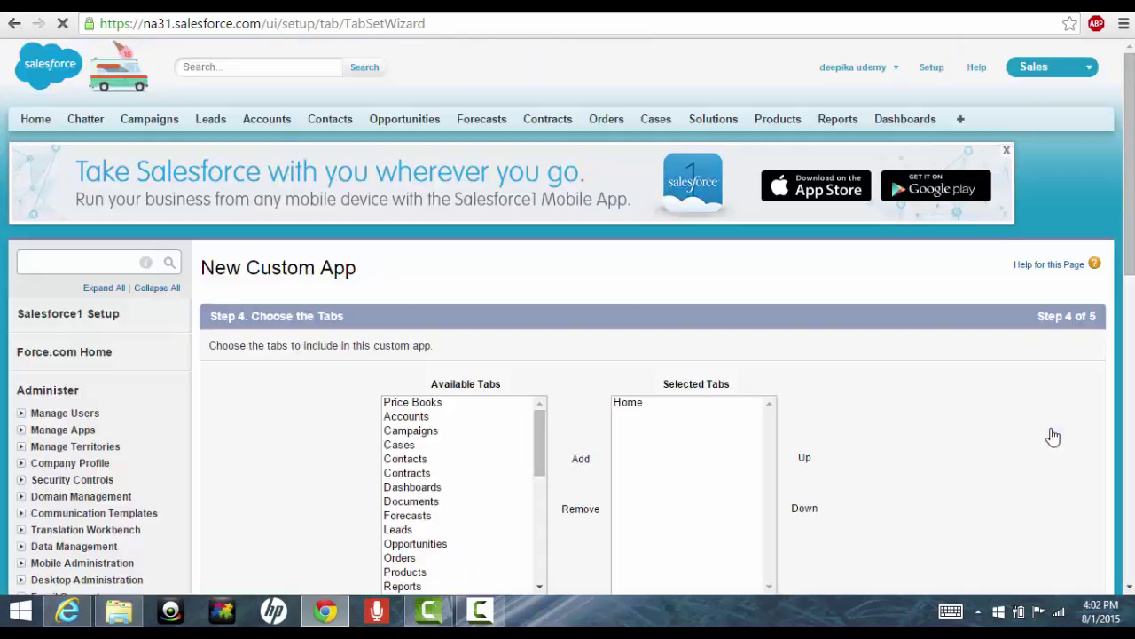
Add the Reports and Dashboards tabs to the custom app, keeping Home as the default landing tab
{"action": "mouse_move", "coordinate": [1131, 224]}
{"action": "left_mouse_down"}
{"action": "mouse_move", "coordinate": [1130, 273]}
{"action": "mouse_move", "coordinate": [1130, 202]}
{"action": "left_mouse_up"}
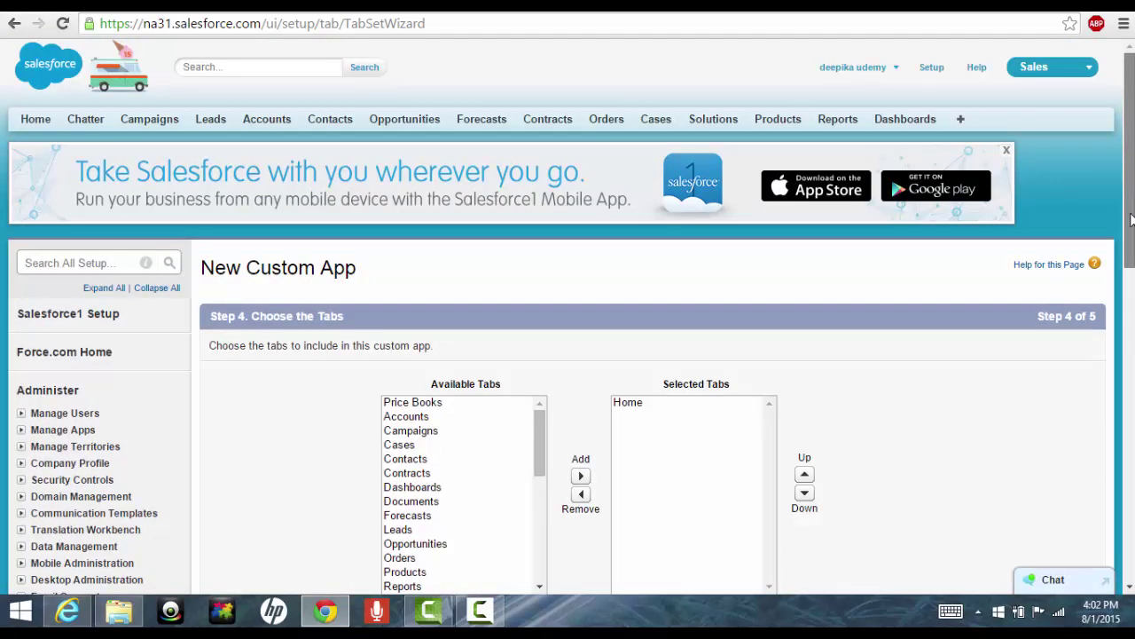
{"action": "scroll", "coordinate": [1065, 222], "scroll_direction": "down", "scroll_amount": 1}
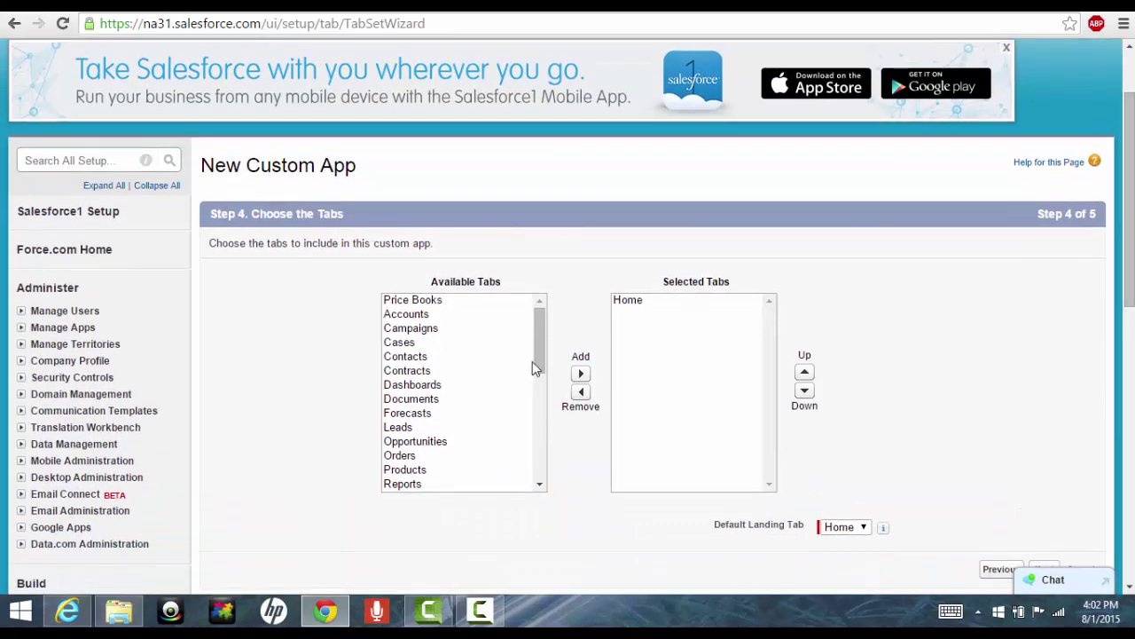
{"action": "scroll", "coordinate": [541, 359], "scroll_direction": "down", "scroll_amount": 2}
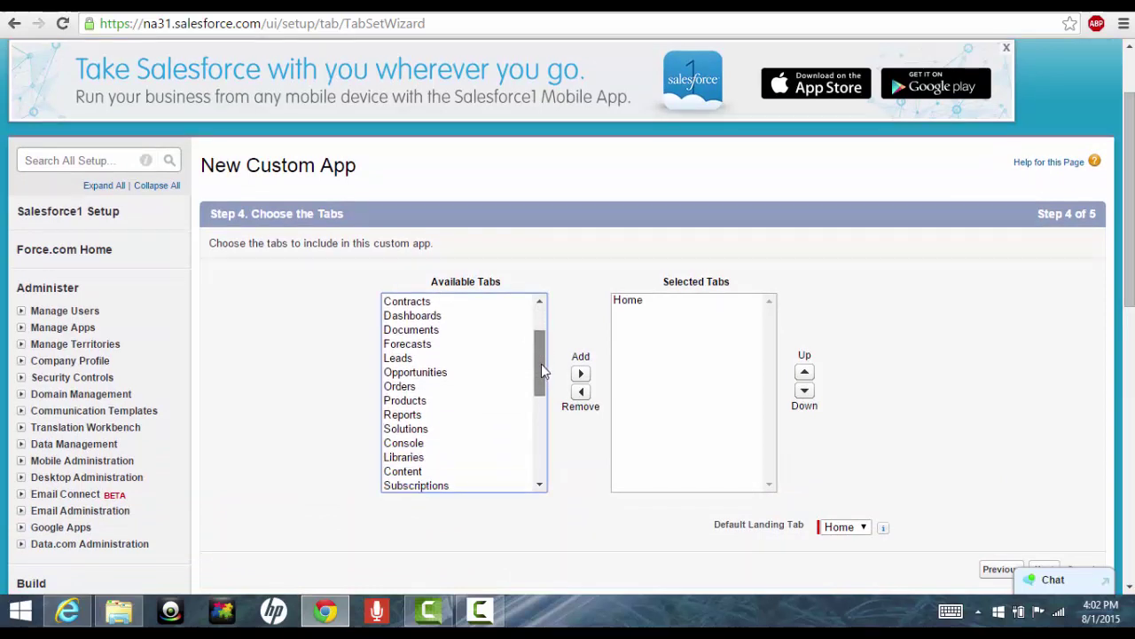
{"action": "left_click", "coordinate": [403, 412]}
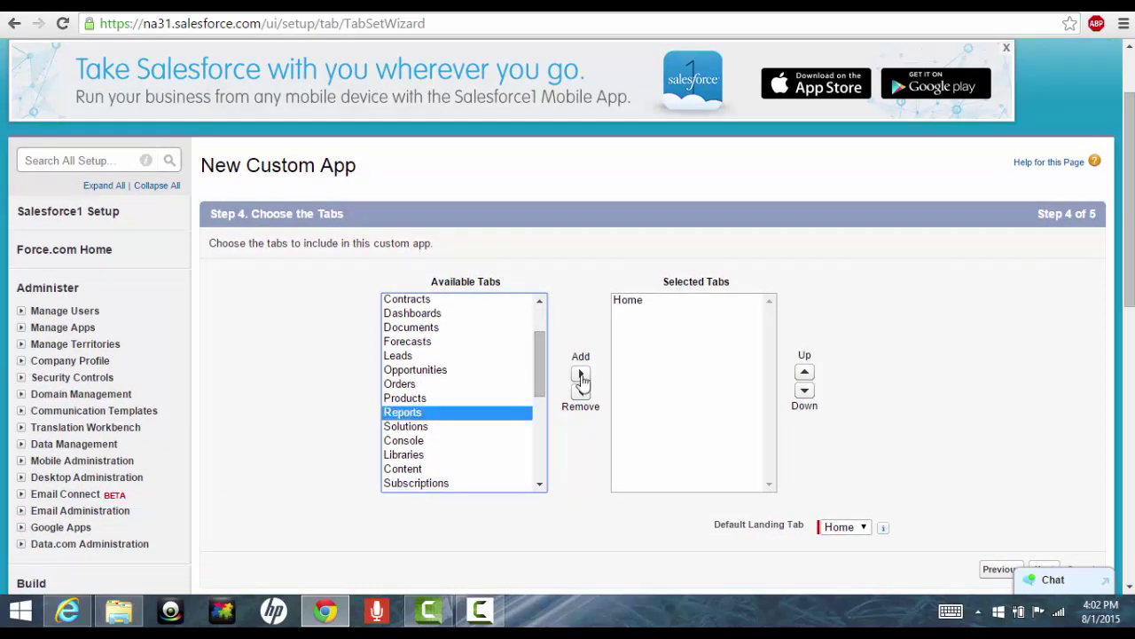
{"action": "left_click", "coordinate": [581, 374]}
{"action": "left_click_drag", "start_coordinate": [539, 377], "coordinate": [539, 365]}
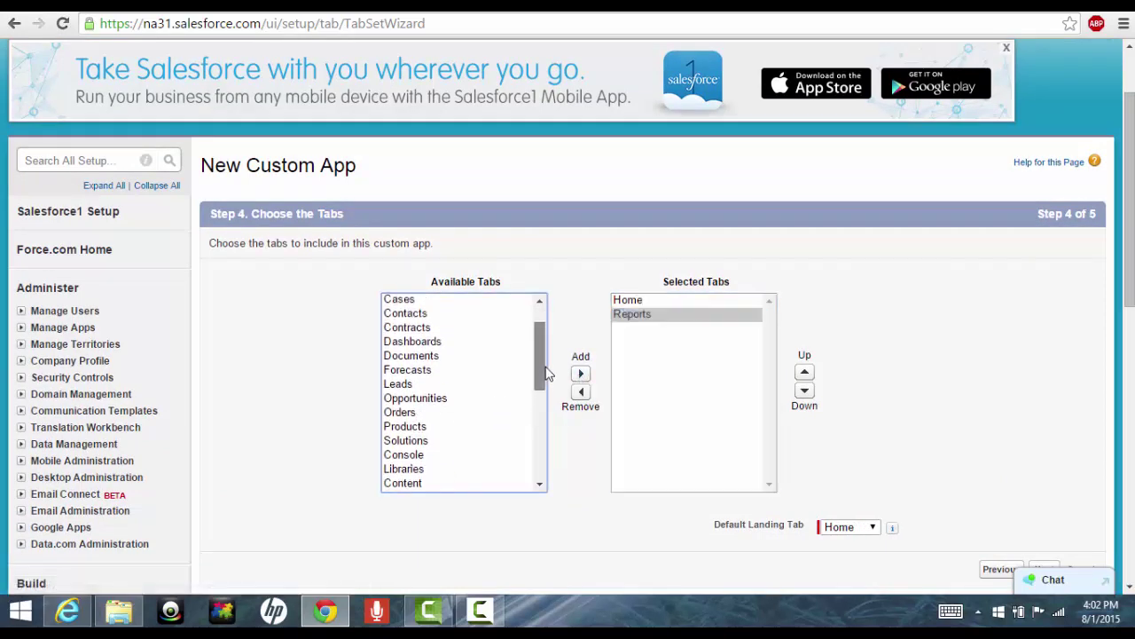
{"action": "left_click", "coordinate": [448, 344]}
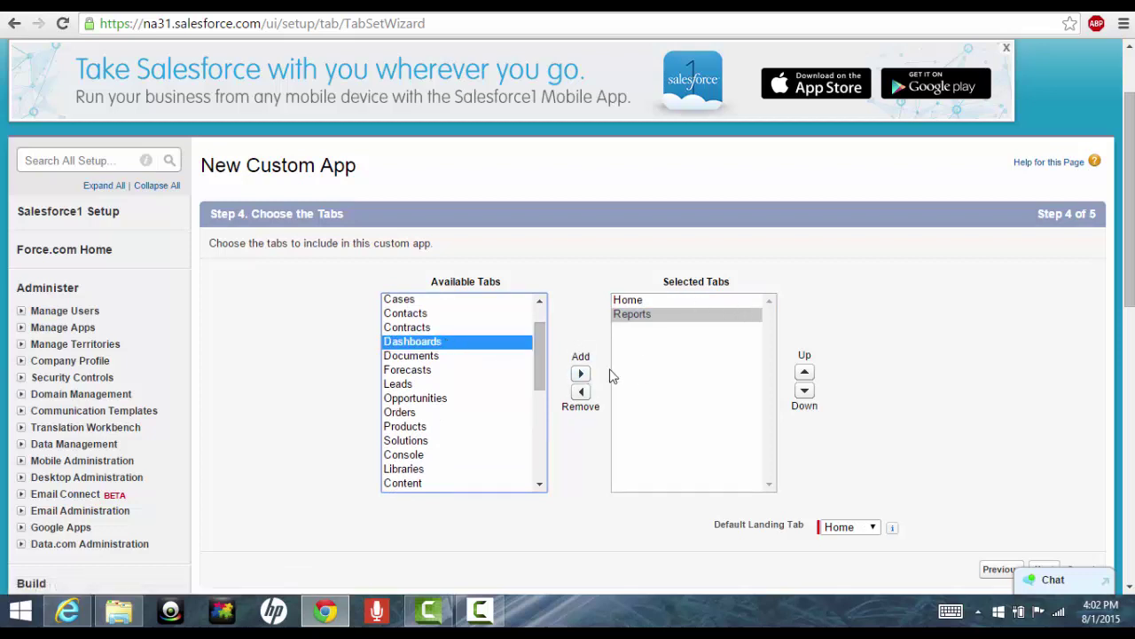
{"action": "left_click", "coordinate": [581, 373]}
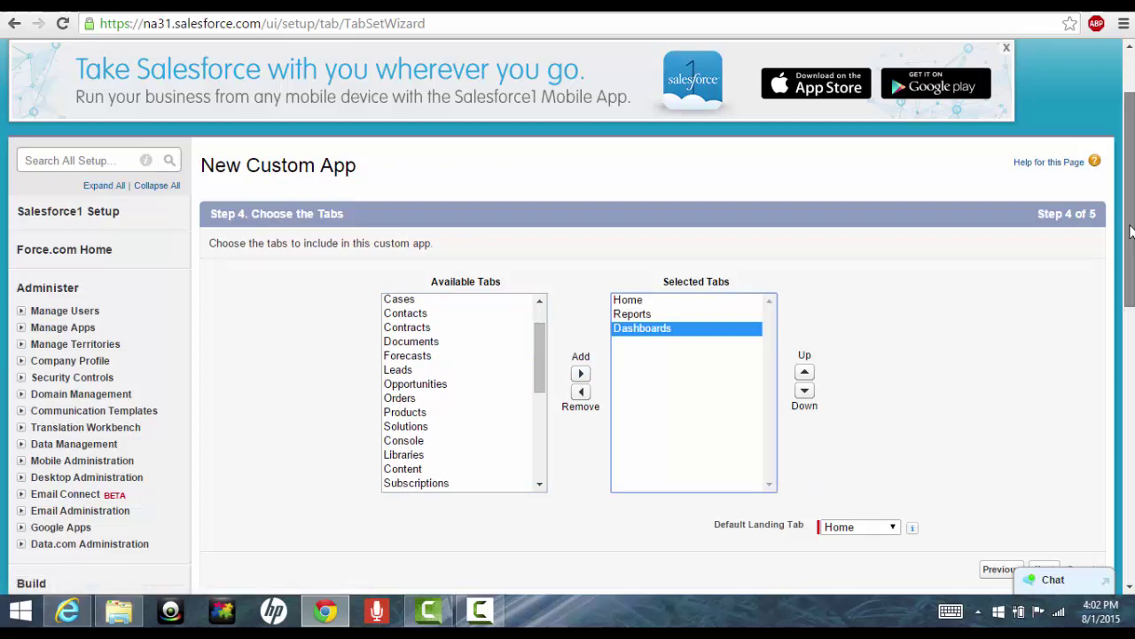
{"action": "left_click_drag", "start_coordinate": [1130, 222], "coordinate": [1129, 362]}
{"action": "left_click", "coordinate": [1053, 204]}
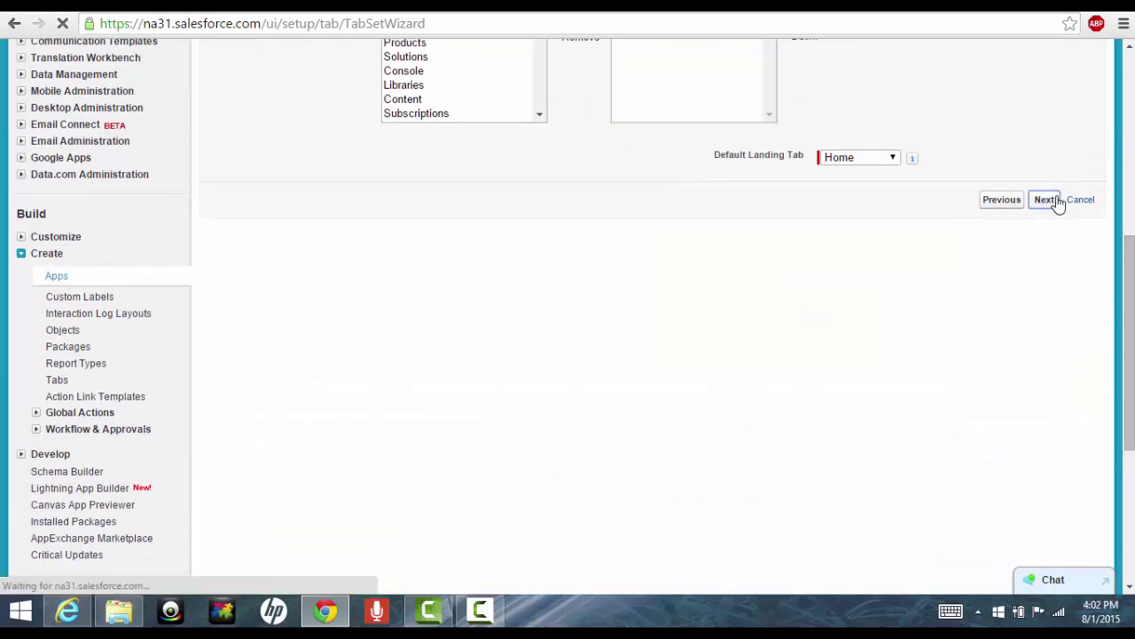
Make the custom app visible to all user profiles and save it
{"action": "scroll", "coordinate": [1133, 155], "scroll_direction": "down", "scroll_amount": 2}
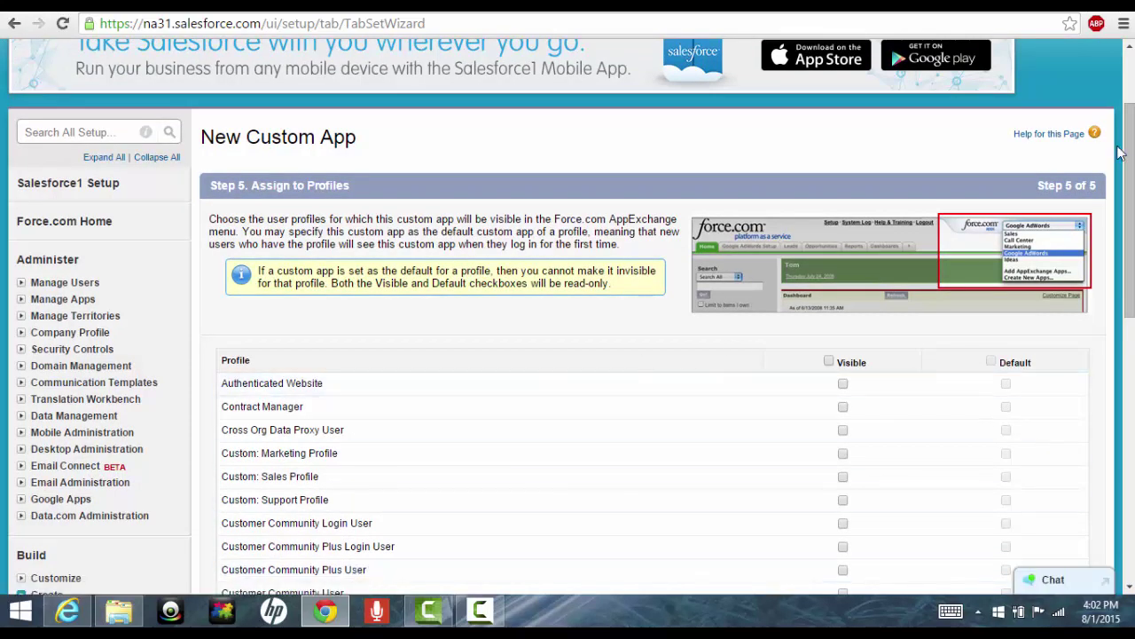
{"action": "left_click_drag", "start_coordinate": [1133, 174], "coordinate": [1132, 222]}
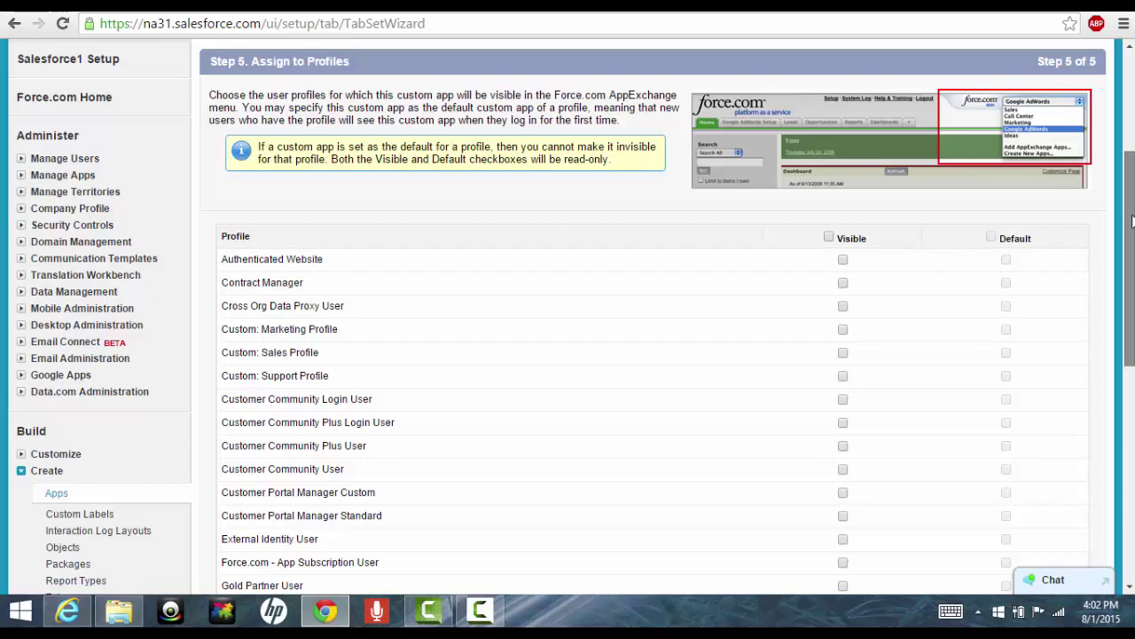
{"action": "left_click_drag", "start_coordinate": [1132, 222], "coordinate": [1132, 432]}
{"action": "left_click", "coordinate": [828, 234]}
{"action": "left_click", "coordinate": [1043, 390]}
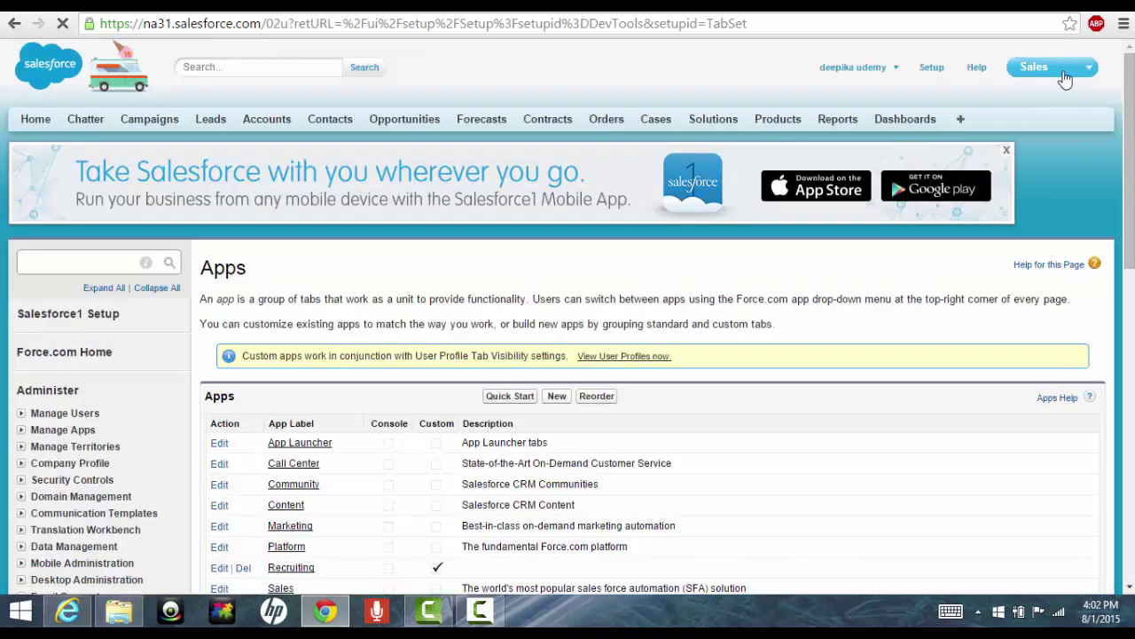
Switch to the Recruiting app and open Setup from there
{"action": "left_click", "coordinate": [1065, 78]}
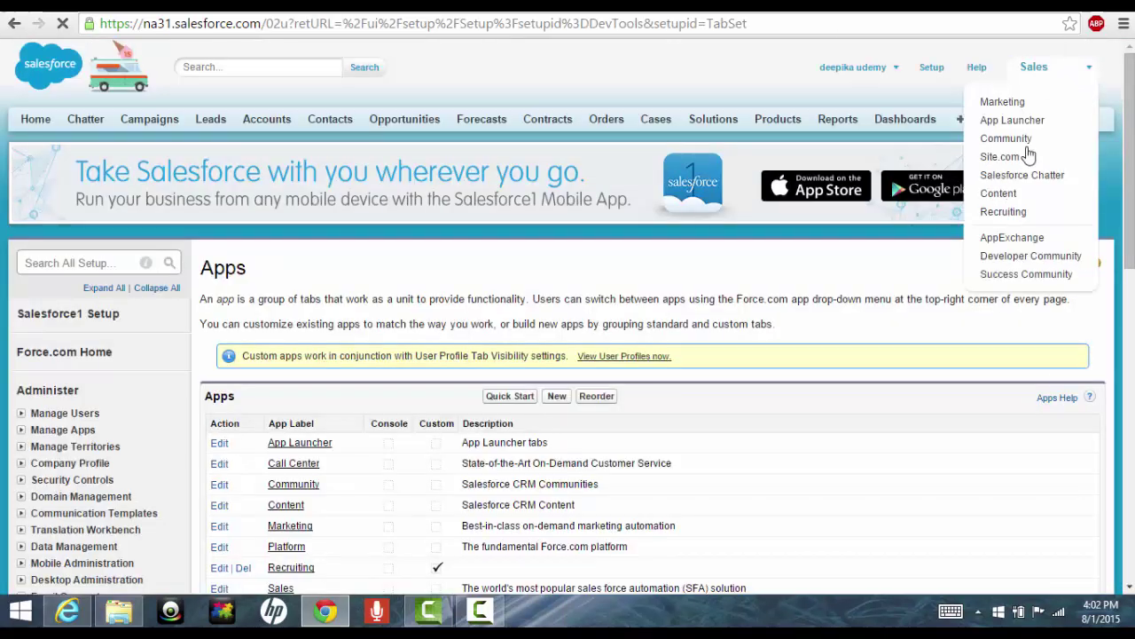
{"action": "left_click", "coordinate": [1007, 213]}
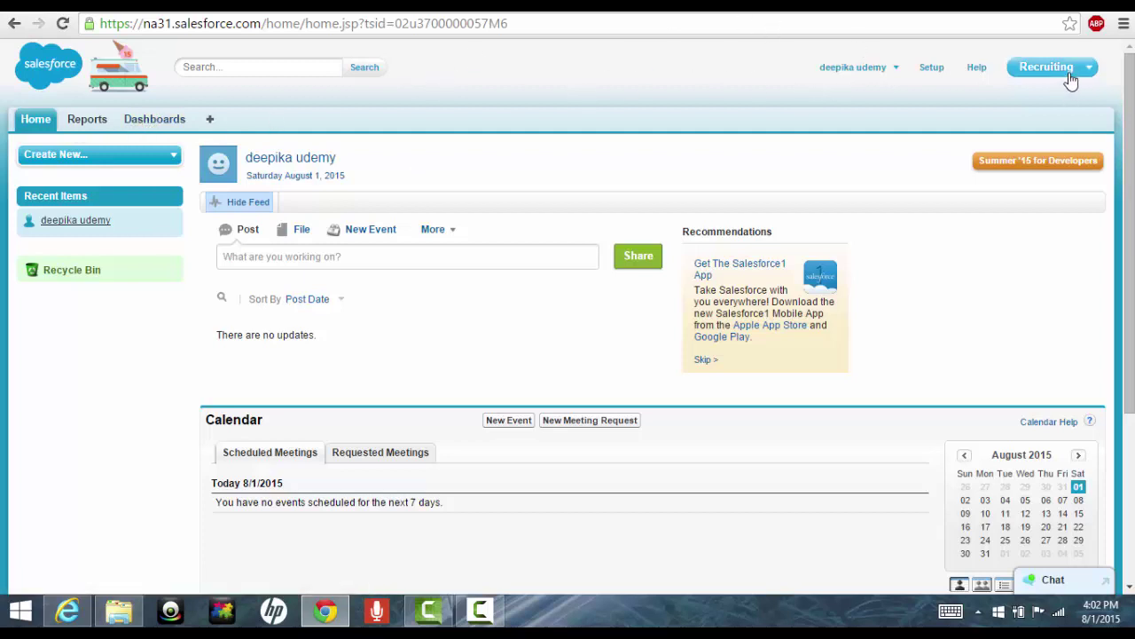
{"action": "left_click", "coordinate": [933, 75]}
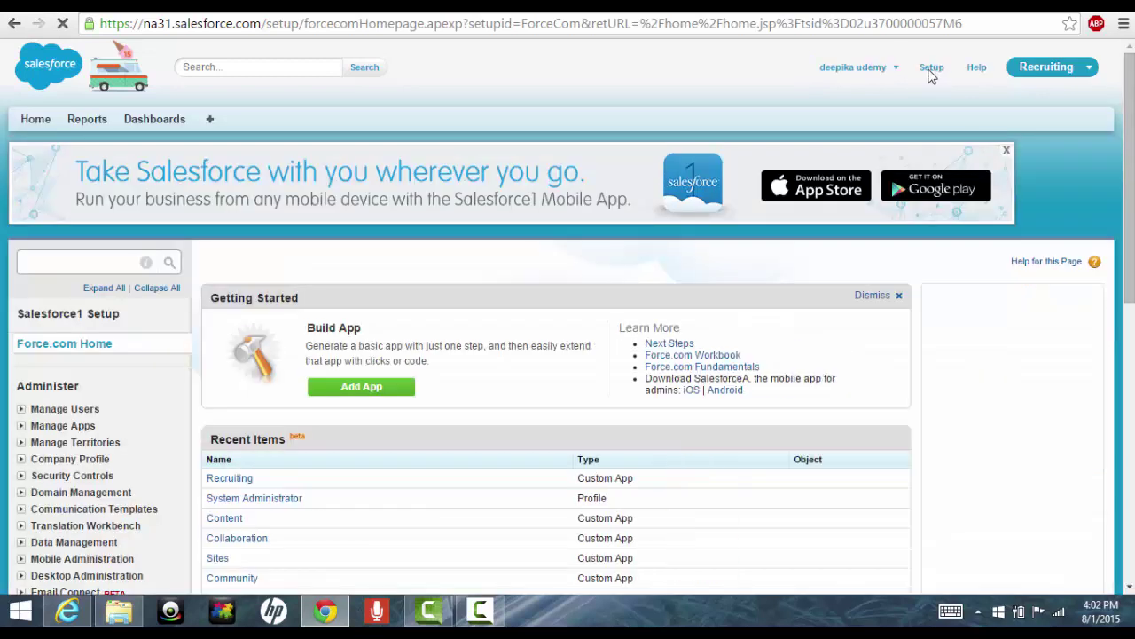
Find the Objects page by searching Setup for "obj" and start a new custom object
{"action": "left_click", "coordinate": [51, 259]}
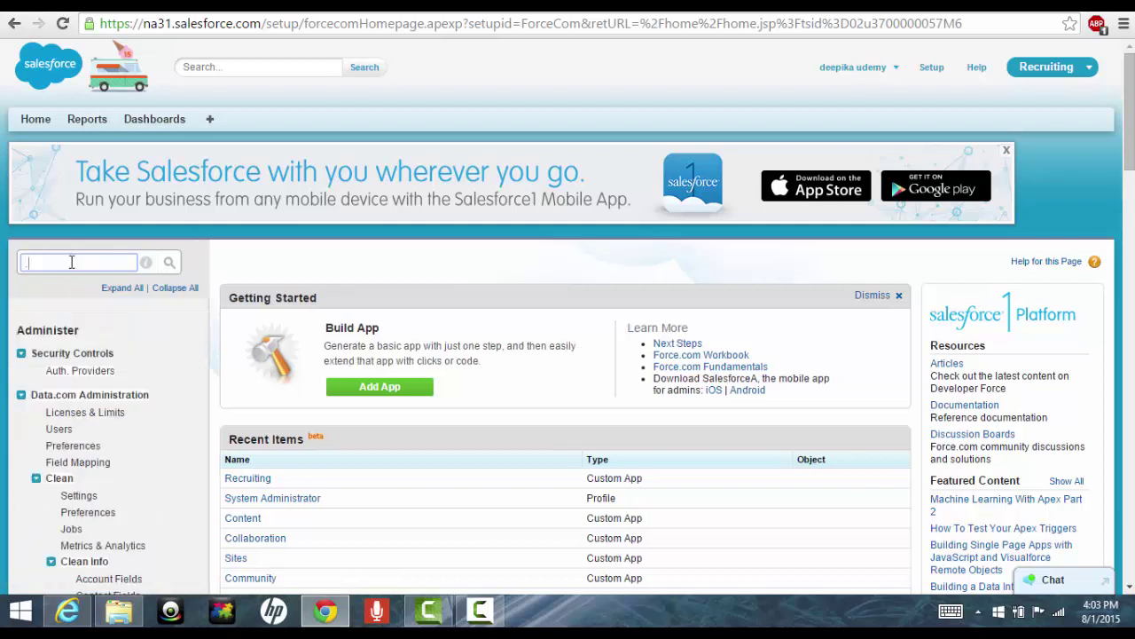
{"action": "type", "text": "o"}
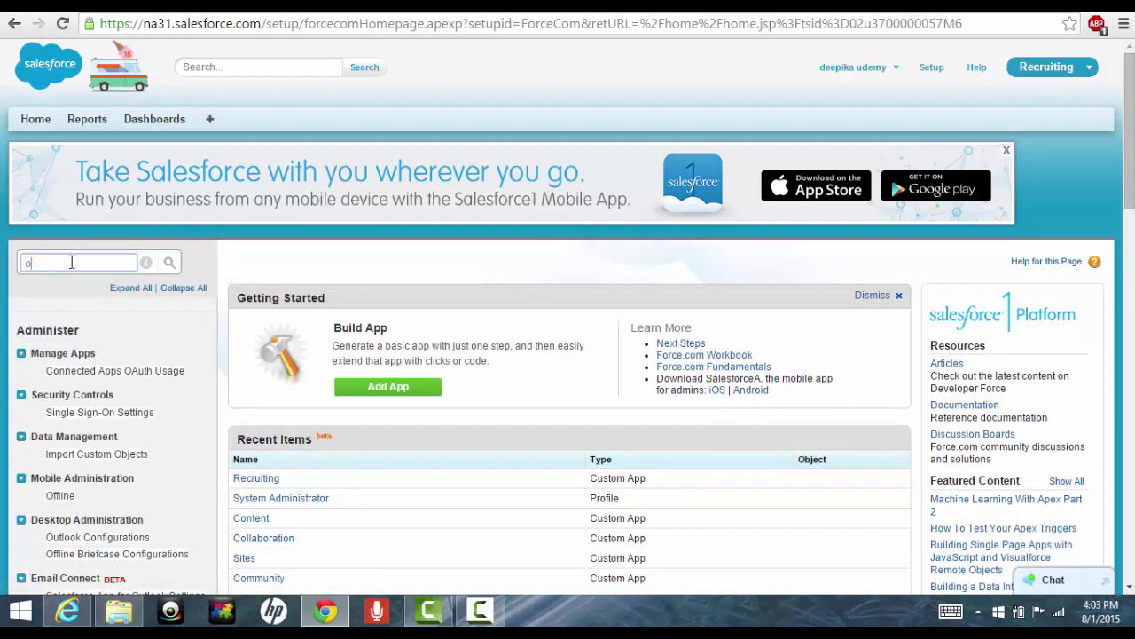
{"action": "type", "text": "bj"}
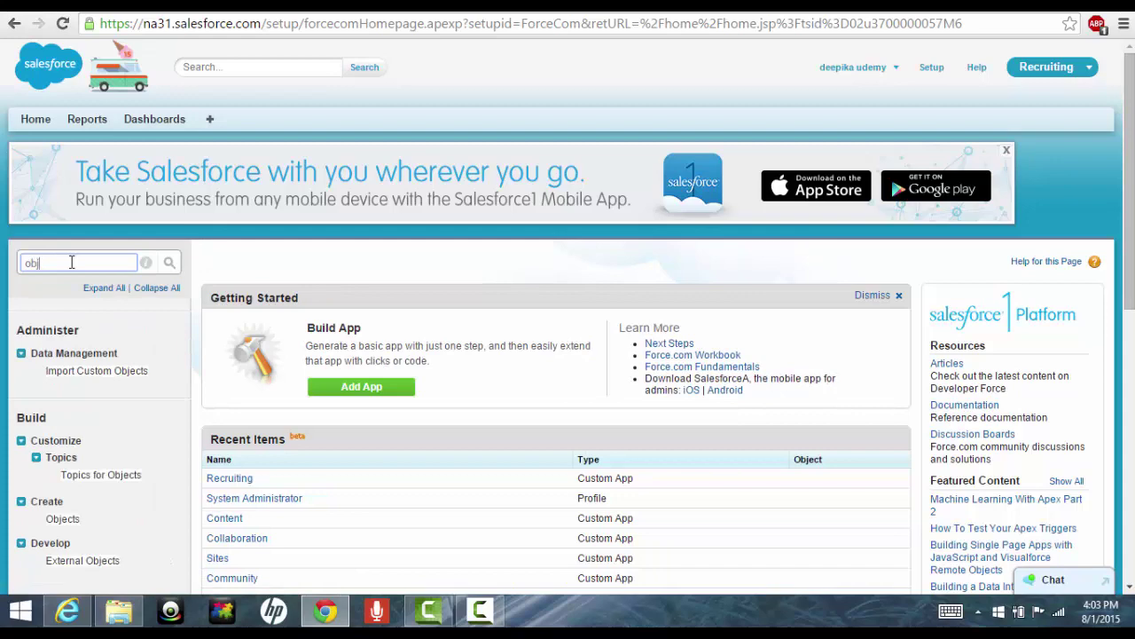
{"action": "left_click", "coordinate": [69, 519]}
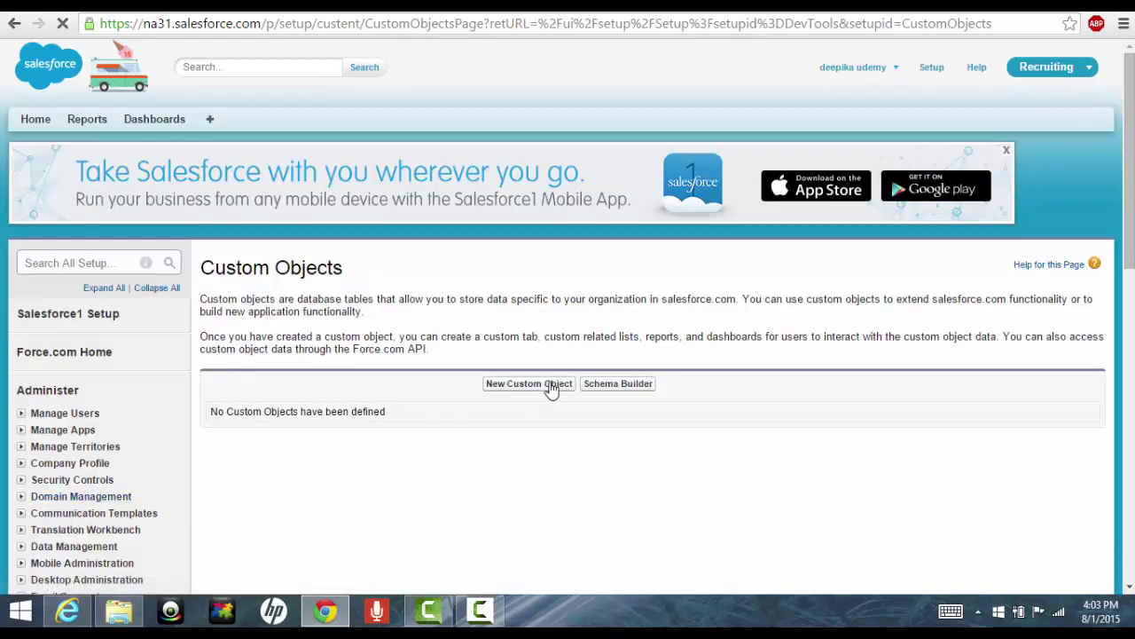
{"action": "left_click", "coordinate": [550, 385]}
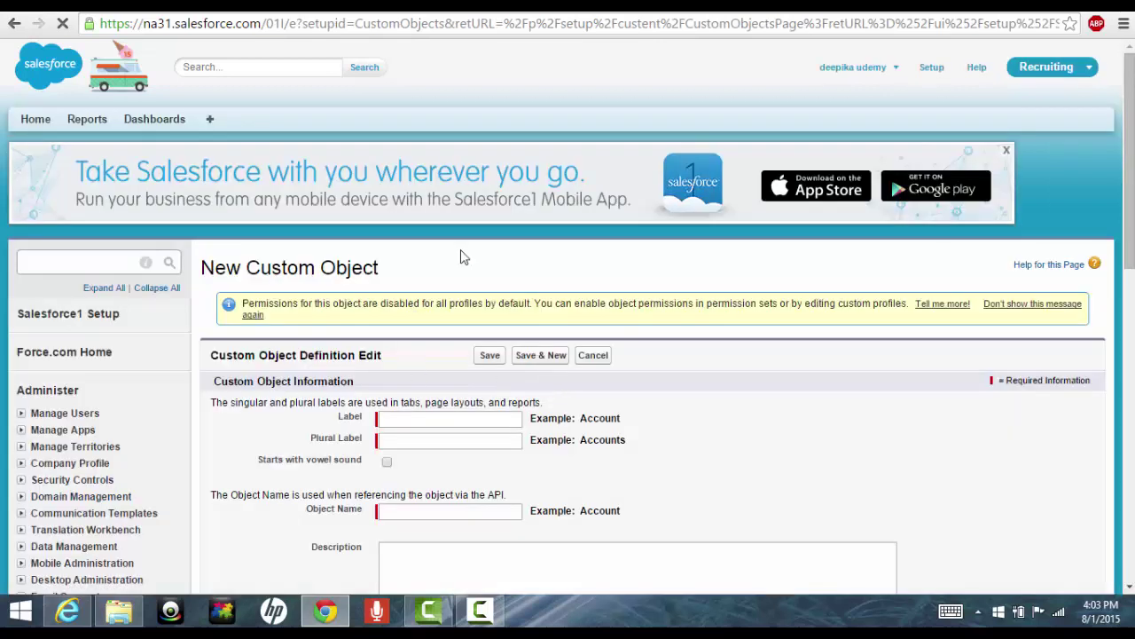
Set the label of the new custom object to Position
{"action": "scroll", "coordinate": [451, 399], "scroll_direction": "down", "scroll_amount": 1}
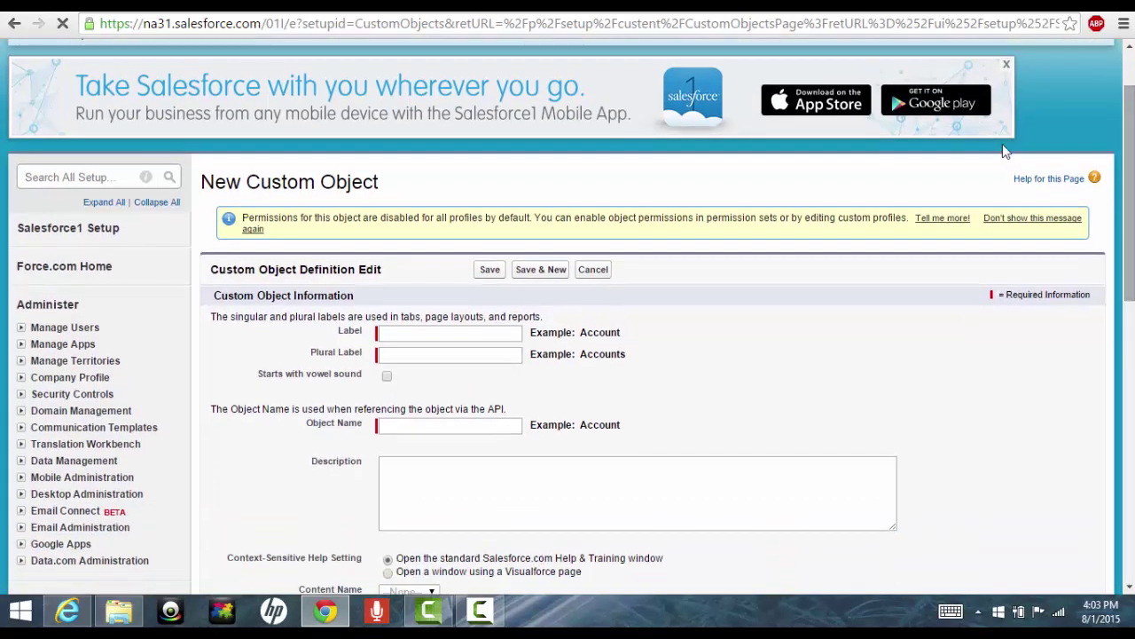
{"action": "left_click", "coordinate": [450, 332]}
{"action": "type", "text": "Pos"}
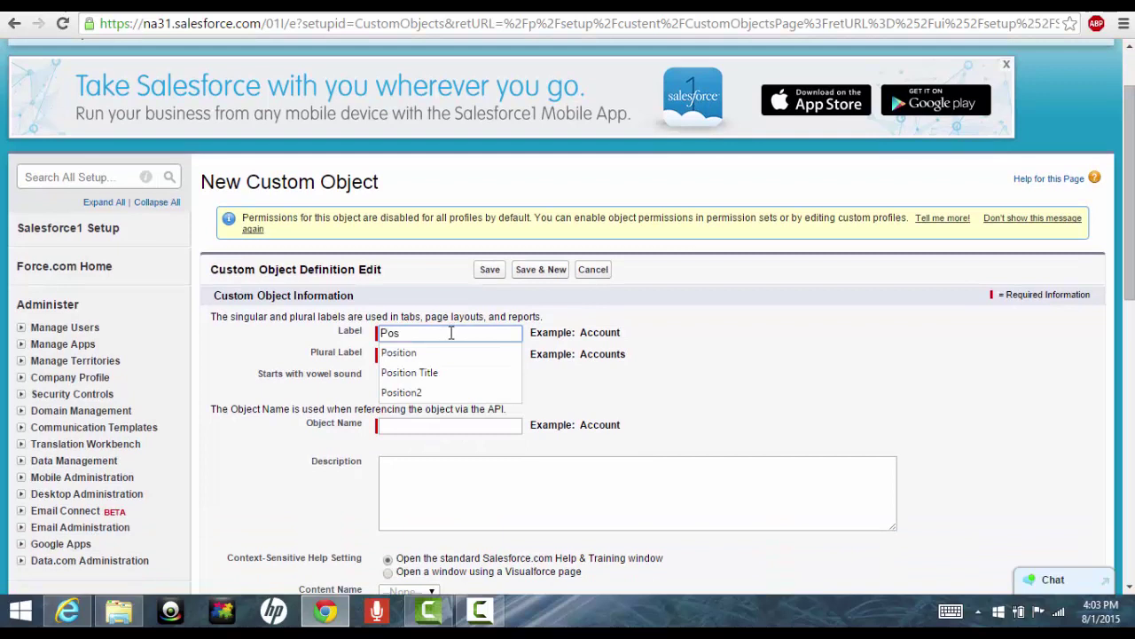
{"action": "key", "text": "Down"}
{"action": "key", "text": "Tab"}
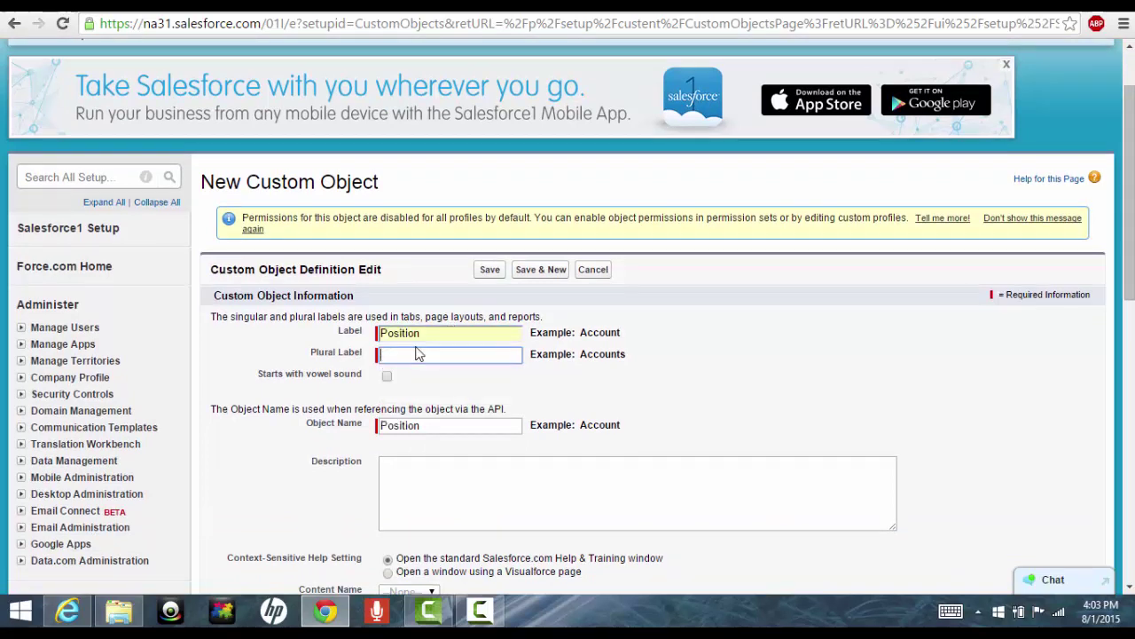
Set the plural label of the Position object to Positions
{"action": "left_click_drag", "start_coordinate": [434, 337], "coordinate": [370, 335]}
{"action": "key", "text": "ctrl+c"}
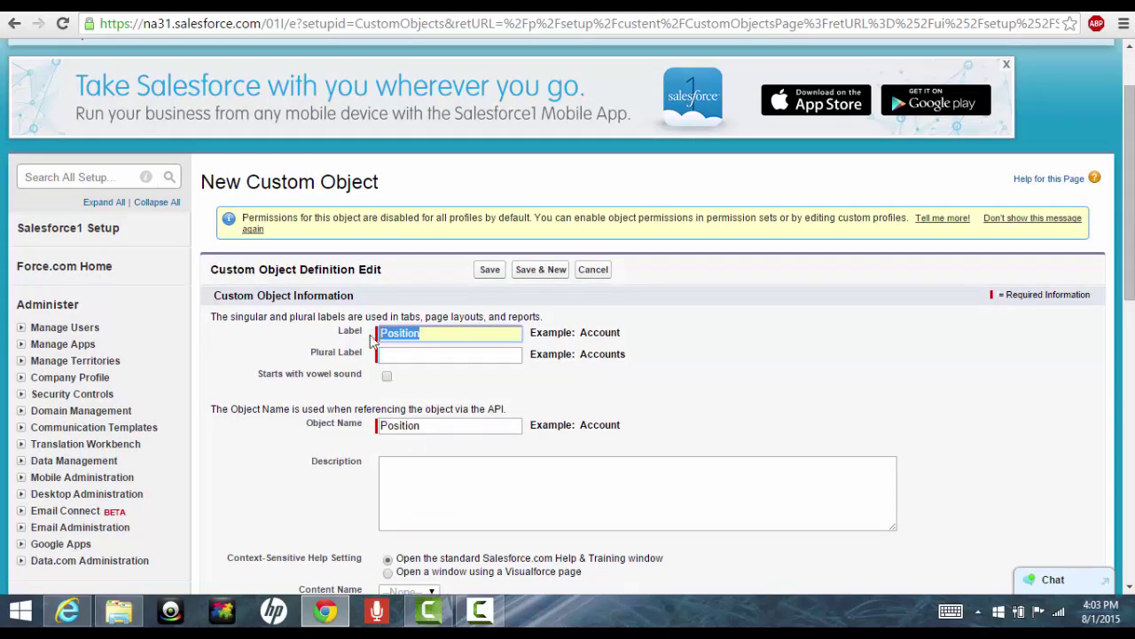
{"action": "left_click", "coordinate": [421, 355]}
{"action": "key", "text": "ctrl+v"}
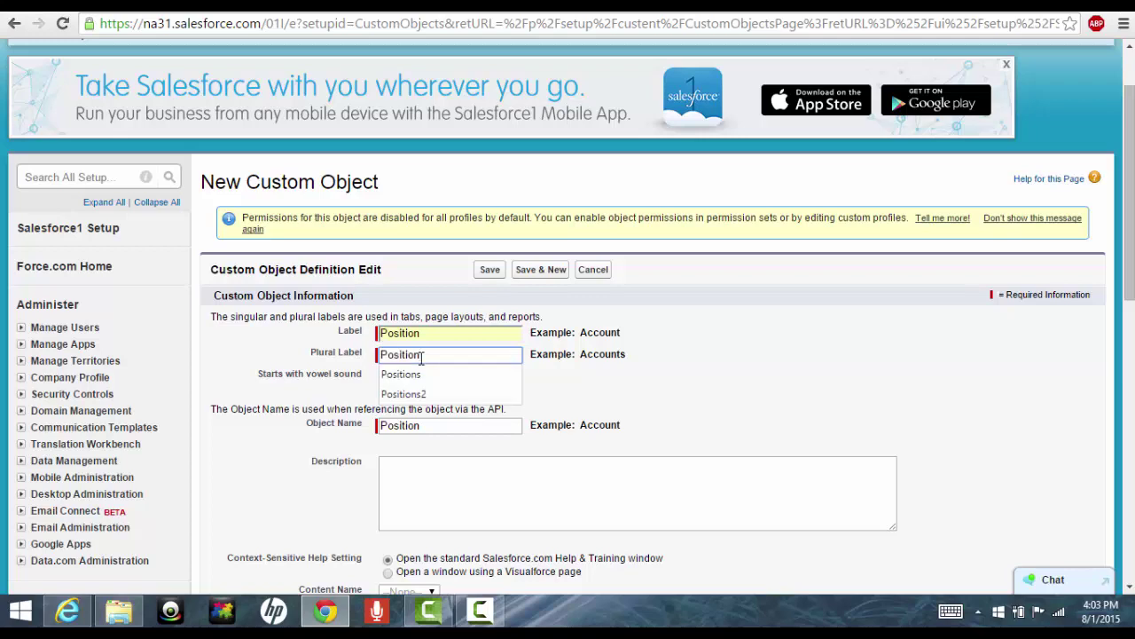
{"action": "left_click", "coordinate": [812, 367]}
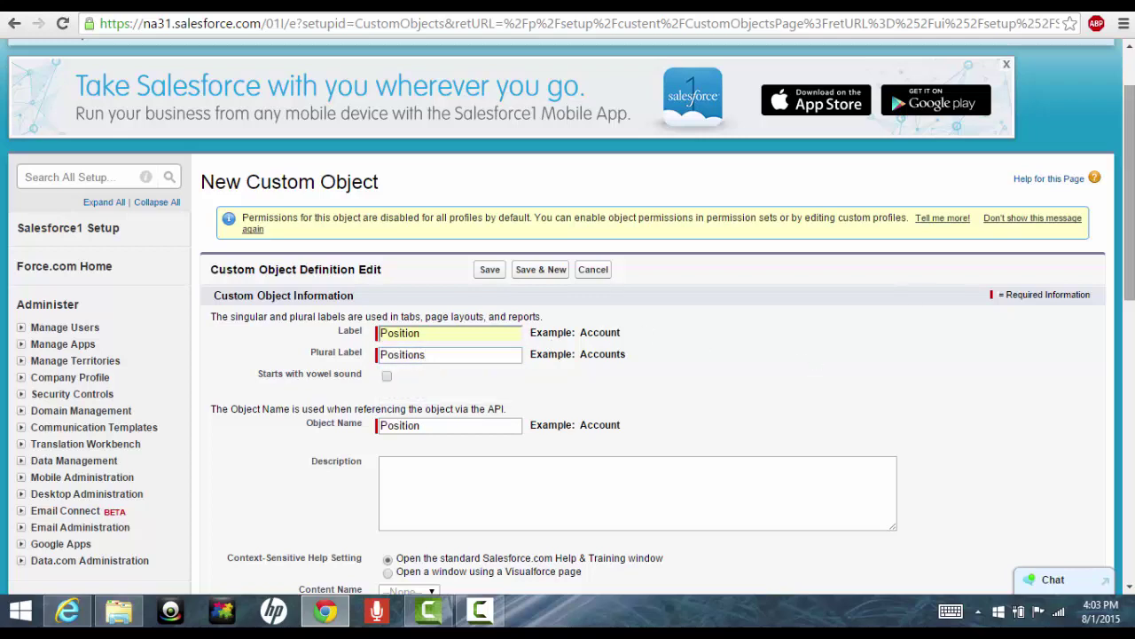
Enable launching the New Custom Tab Wizard after saving, and save the Position custom object
{"action": "left_click_drag", "start_coordinate": [1131, 202], "coordinate": [1119, 367]}
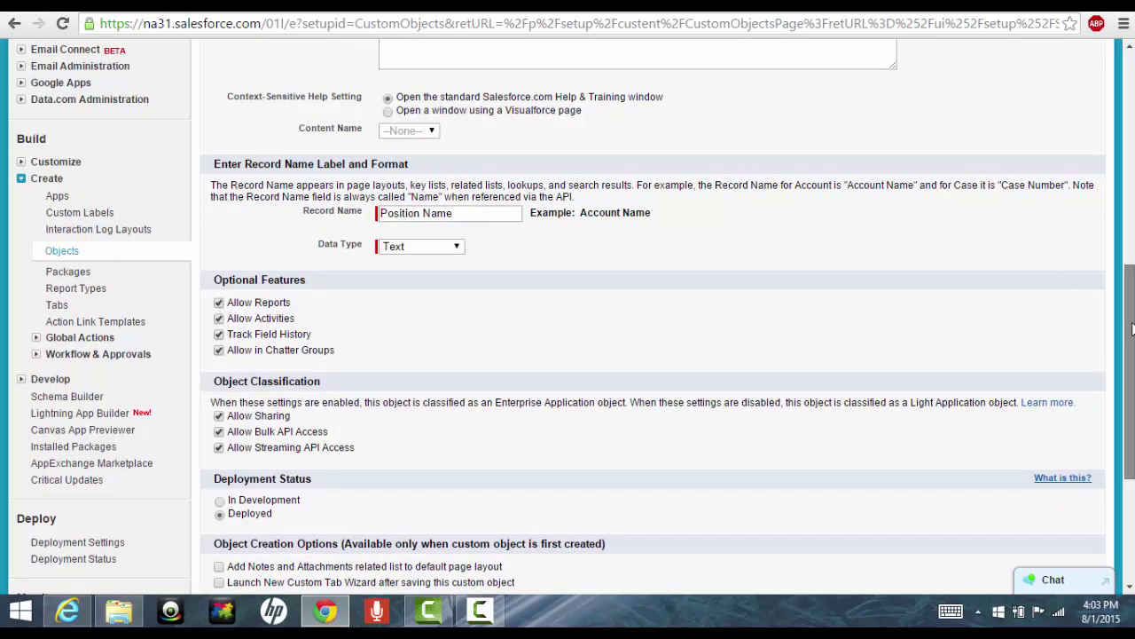
{"action": "scroll", "coordinate": [635, 359], "scroll_direction": "down", "scroll_amount": 2}
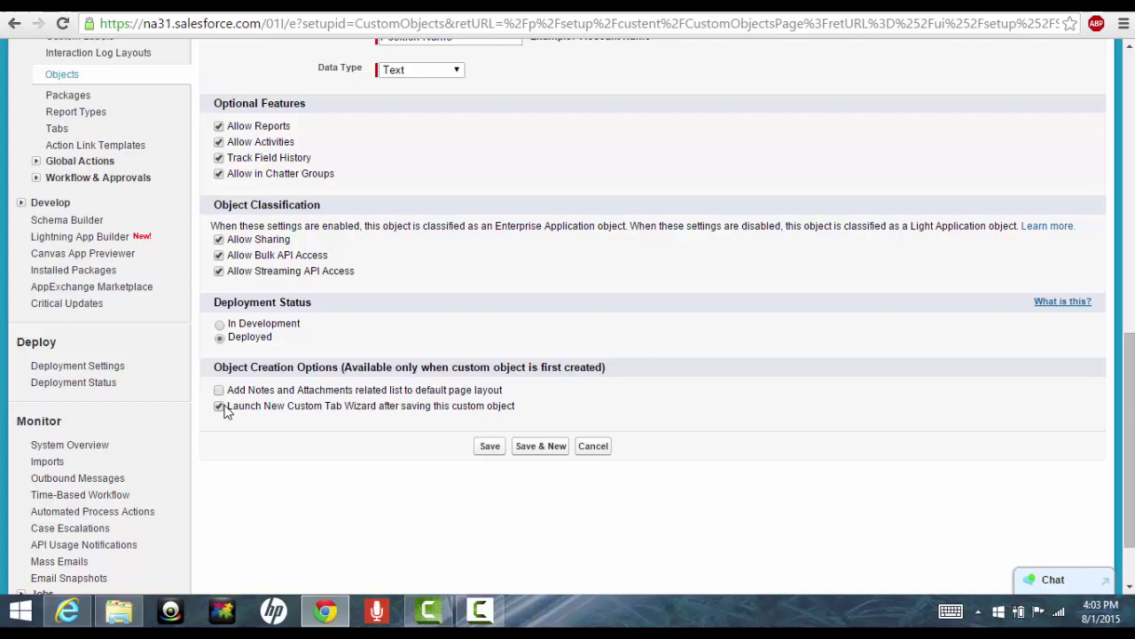
{"action": "left_click", "coordinate": [496, 456]}
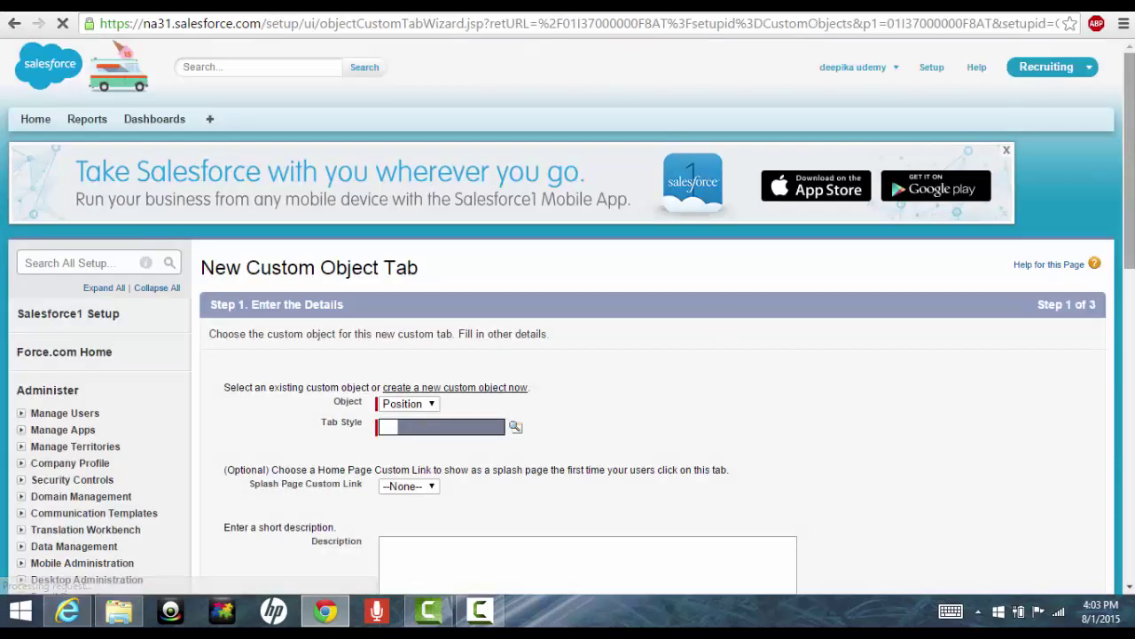
Give the Position object's new tab the Balls style and accept Default On visibility for all profiles
{"action": "scroll", "coordinate": [567, 399], "scroll_direction": "down", "scroll_amount": 1}
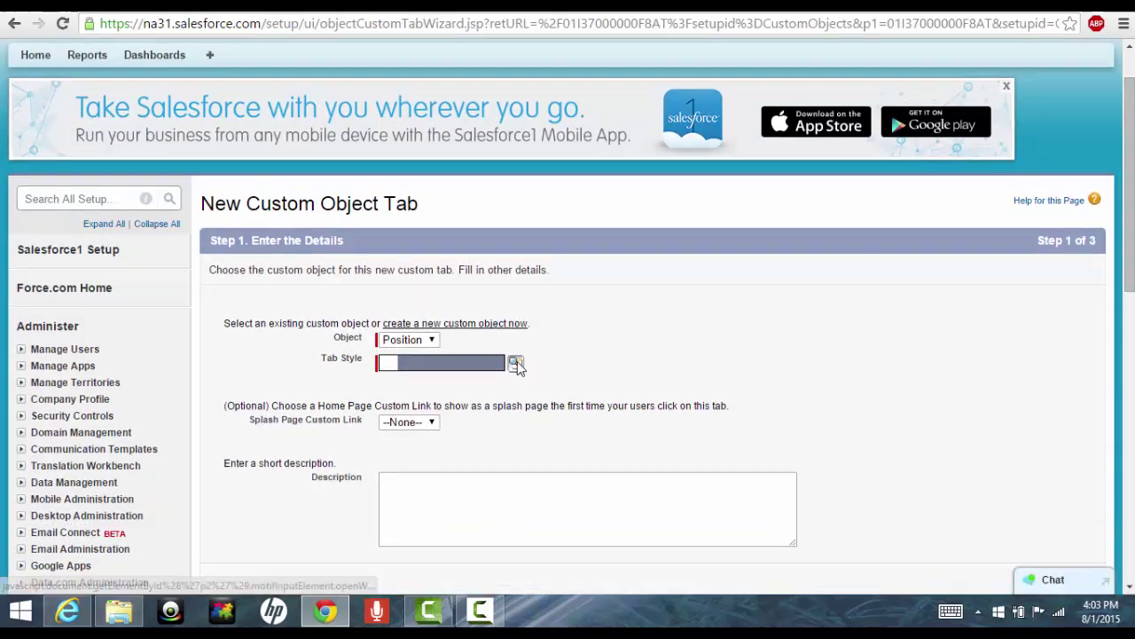
{"action": "left_click", "coordinate": [516, 362]}
{"action": "left_click_drag", "start_coordinate": [448, 187], "coordinate": [525, 179]}
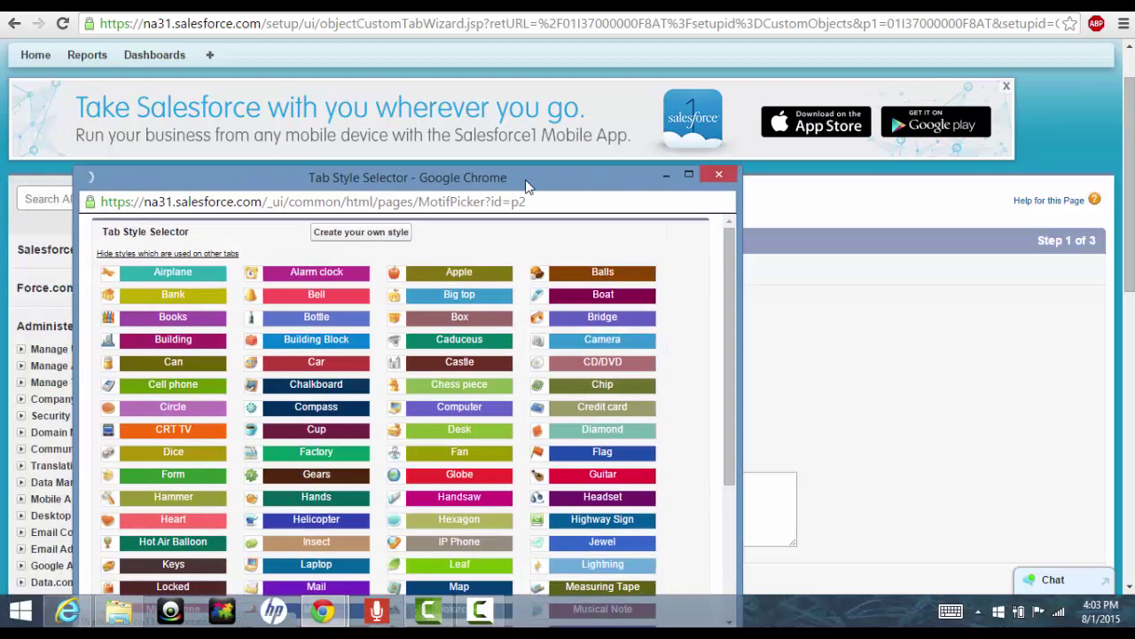
{"action": "left_click", "coordinate": [602, 271]}
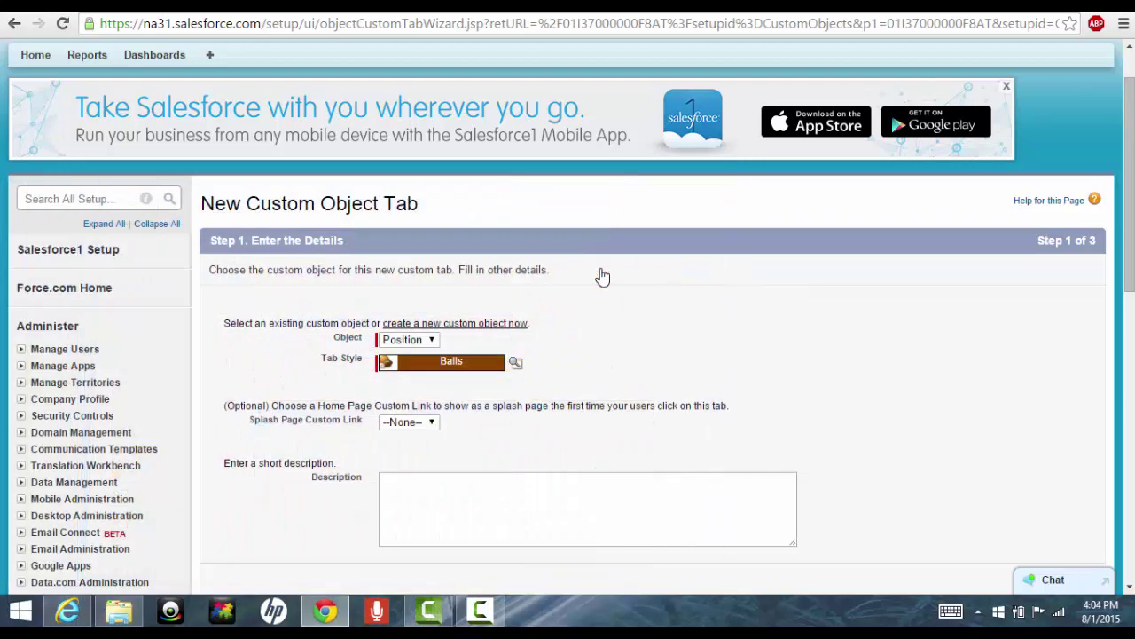
{"action": "scroll", "coordinate": [567, 355], "scroll_direction": "down", "scroll_amount": 2}
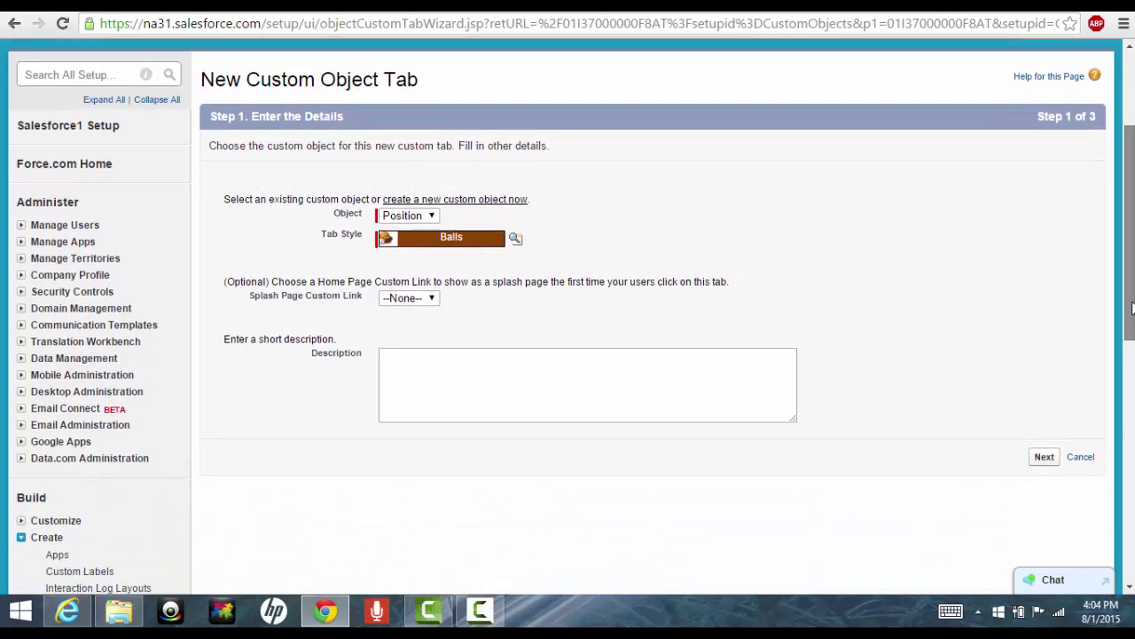
{"action": "left_click", "coordinate": [1046, 468]}
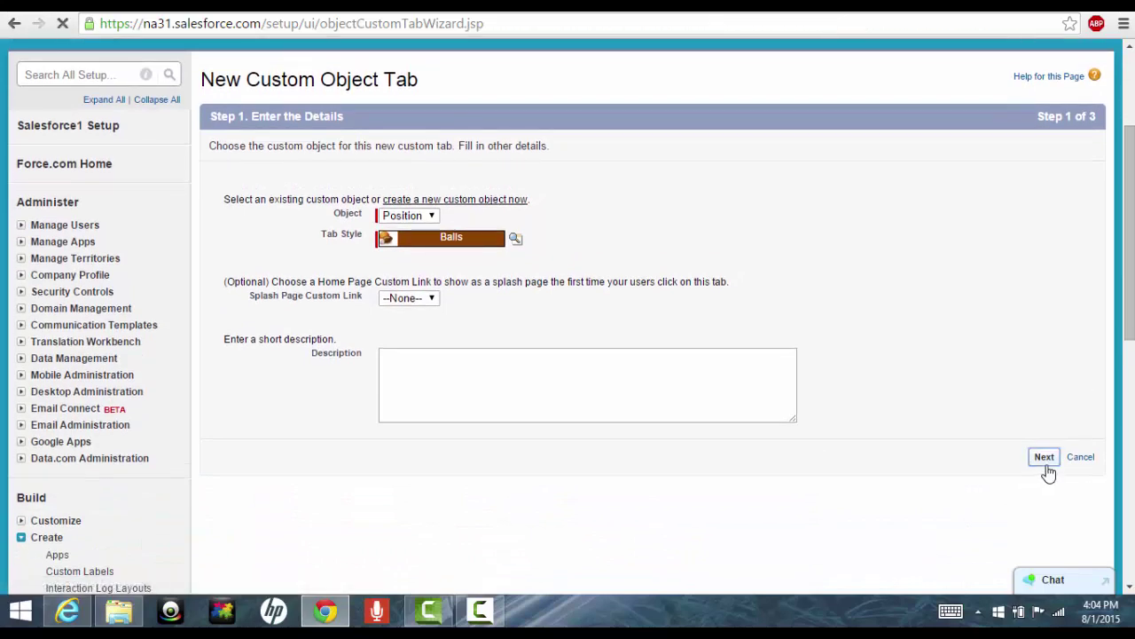
{"action": "scroll", "coordinate": [1108, 235], "scroll_direction": "down", "scroll_amount": 8}
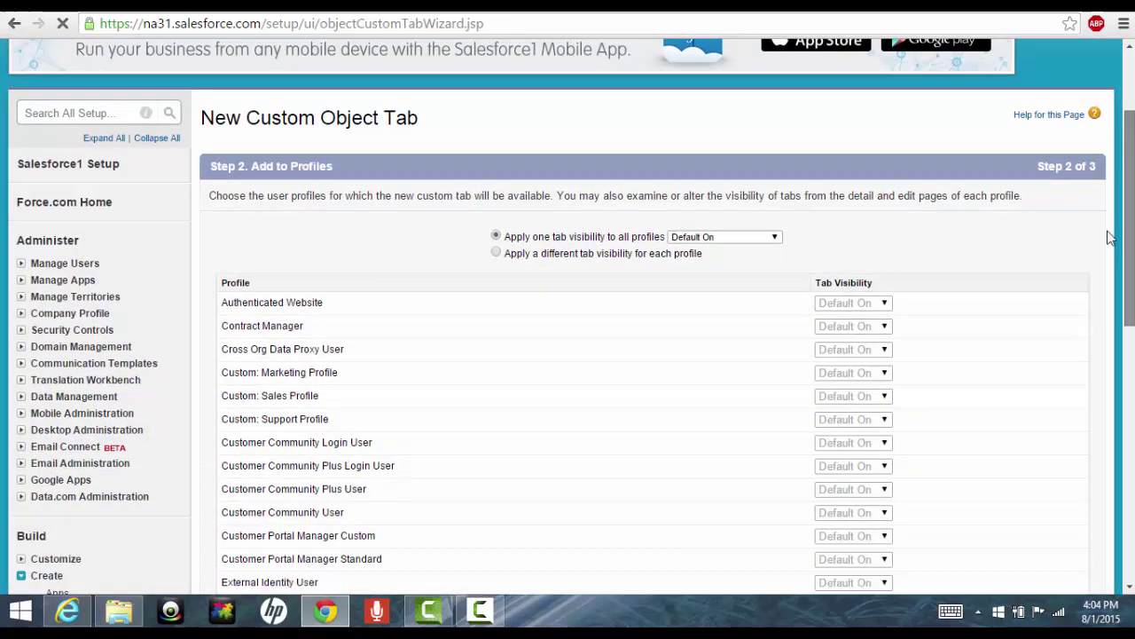
{"action": "left_click", "coordinate": [1046, 436]}
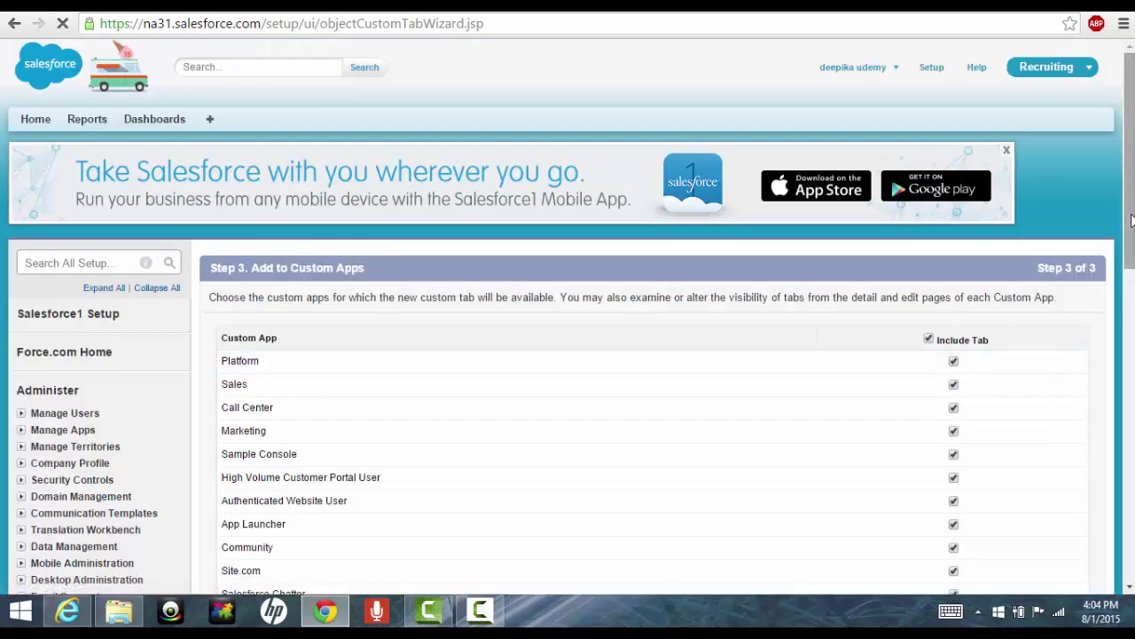
Include the new tab only in the Recruiting app, excluding it from all other custom apps, and save it
{"action": "scroll", "coordinate": [975, 310], "scroll_direction": "down", "scroll_amount": 2}
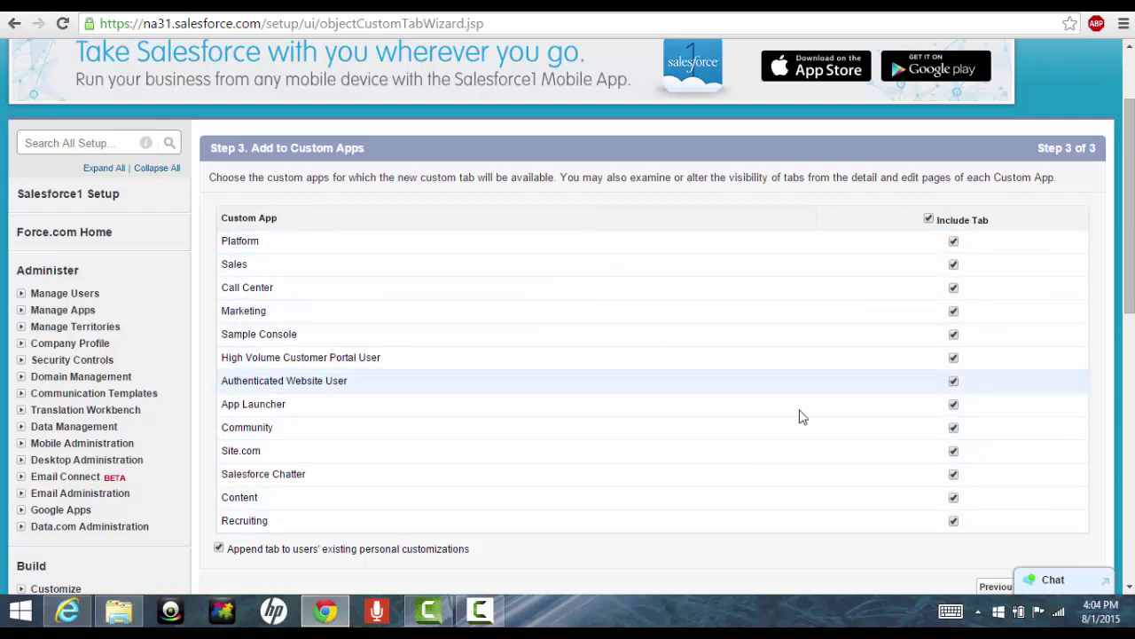
{"action": "left_click", "coordinate": [929, 220]}
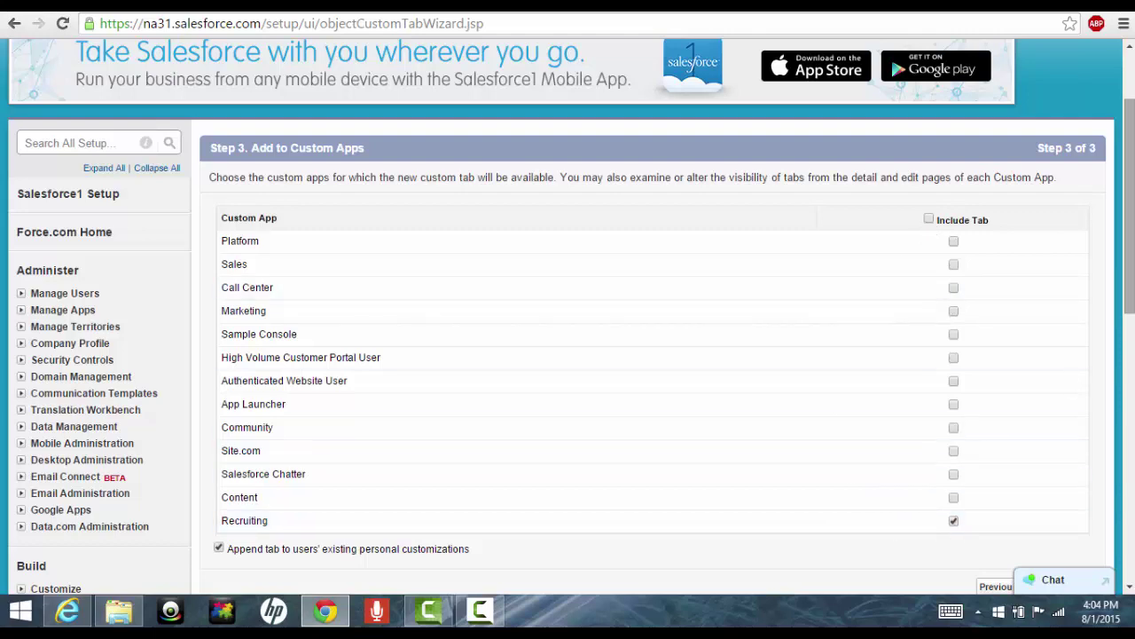
{"action": "scroll", "coordinate": [1029, 348], "scroll_direction": "down", "scroll_amount": 3}
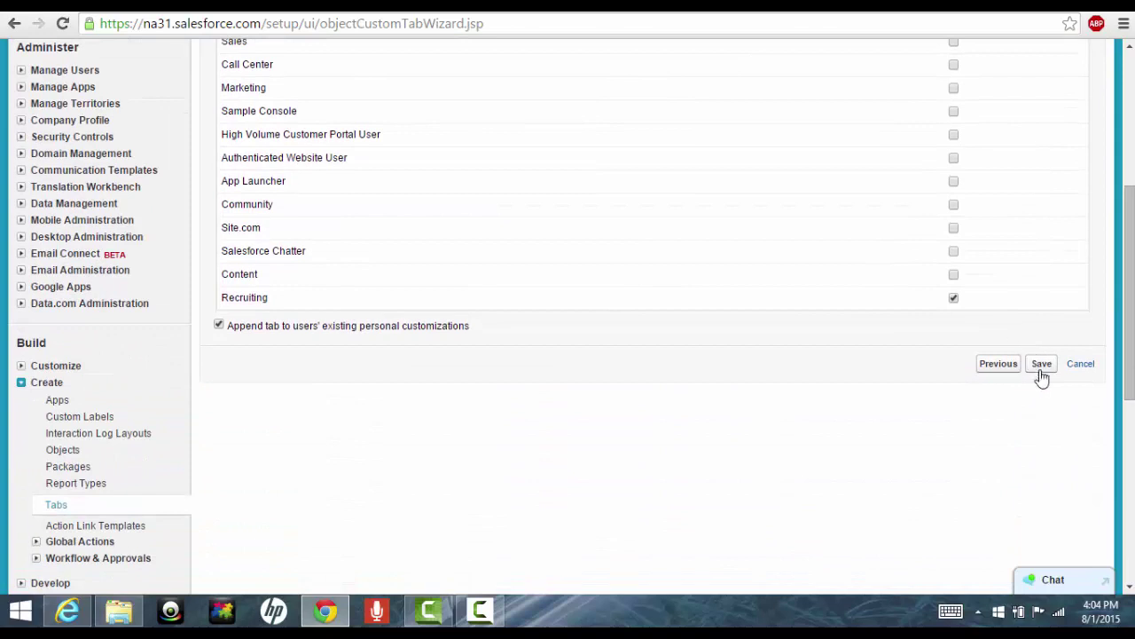
{"action": "left_click", "coordinate": [1042, 365]}
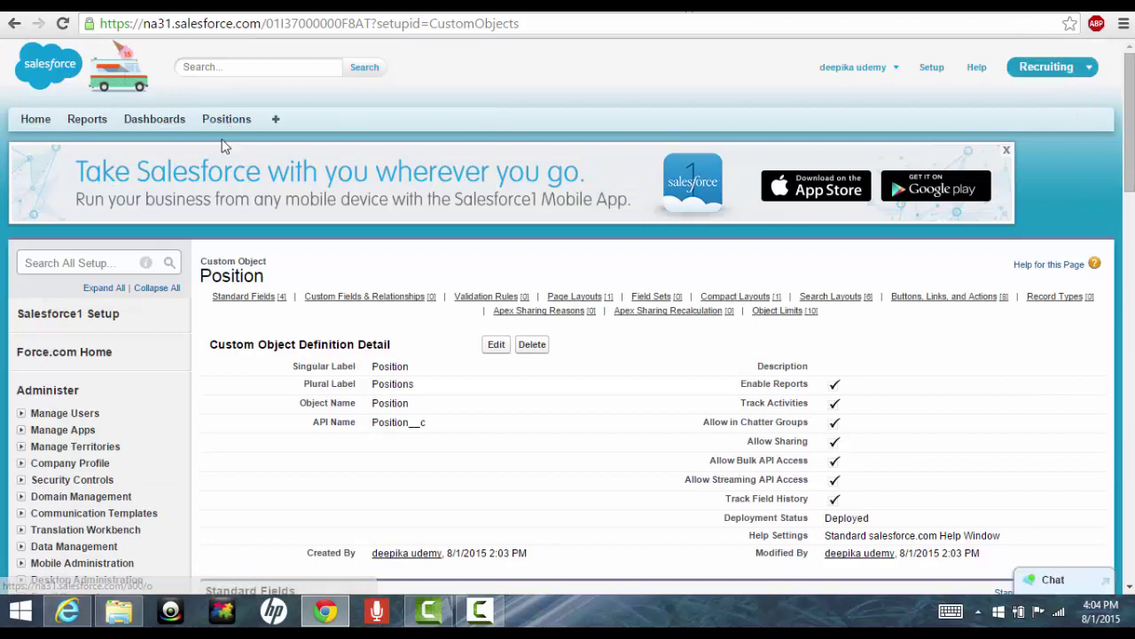
Switch to the Sales app to check its tabs for Positions, and return to the Recruiting app
{"action": "left_click", "coordinate": [1033, 68]}
{"action": "left_click", "coordinate": [996, 105]}
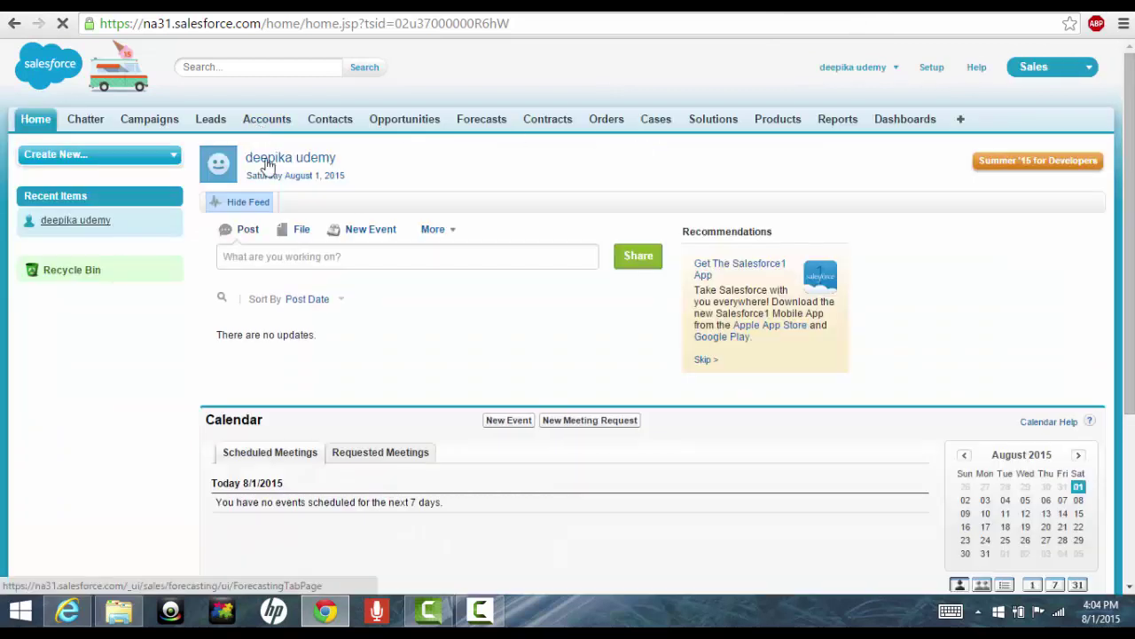
{"action": "left_click", "coordinate": [1058, 71]}
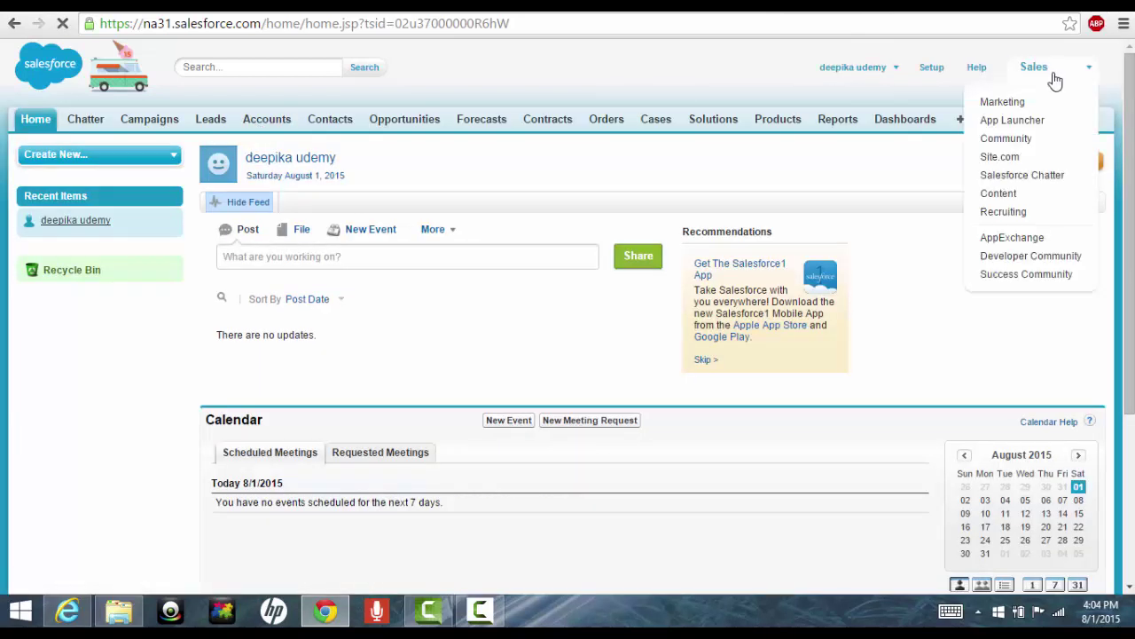
{"action": "left_click", "coordinate": [1025, 213]}
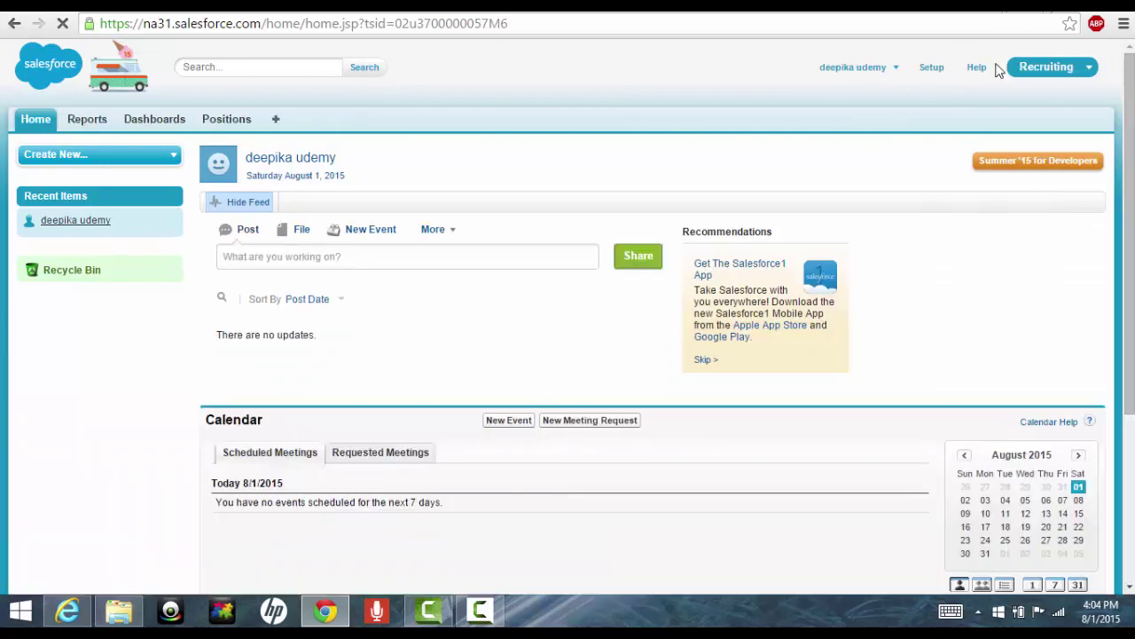